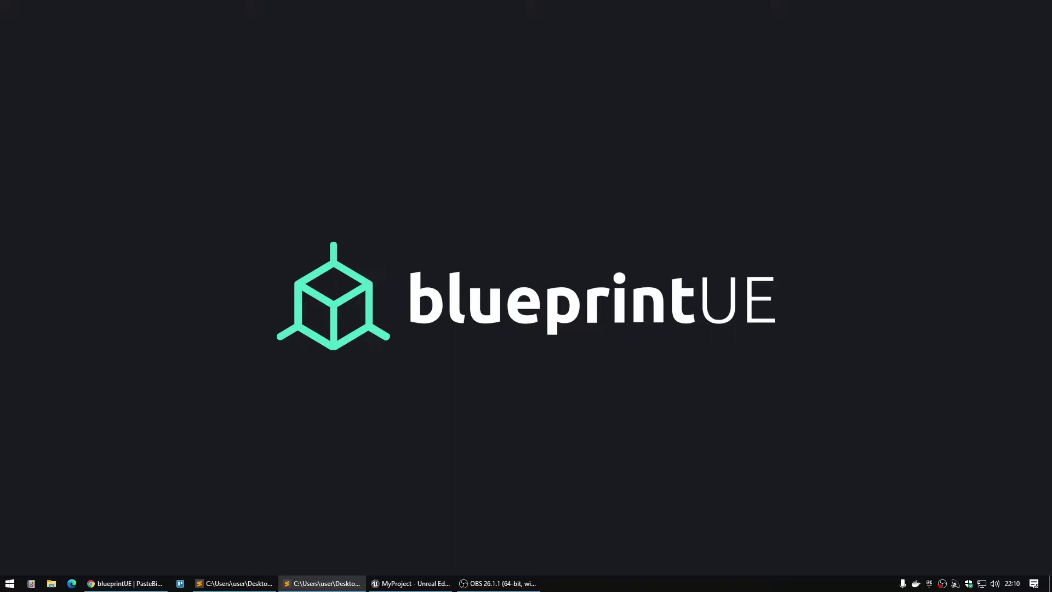
Open FirstPersonHUD from the MyProject Content Browser and marquee-select all its crosshair-drawing nodes.
{"action": "left_click", "coordinate": [425, 583]}
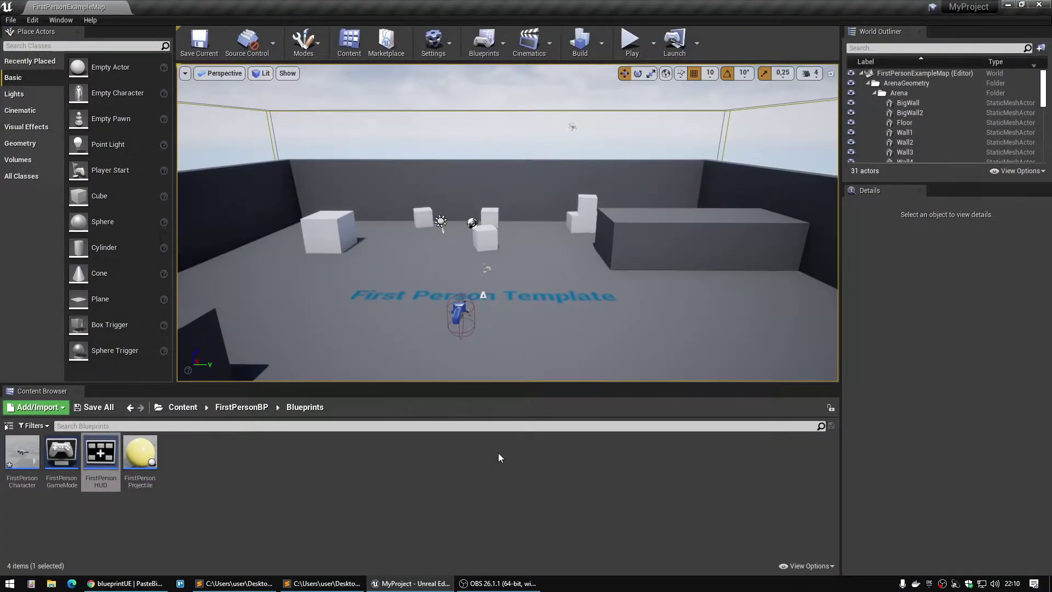
{"action": "double_click", "coordinate": [98, 468]}
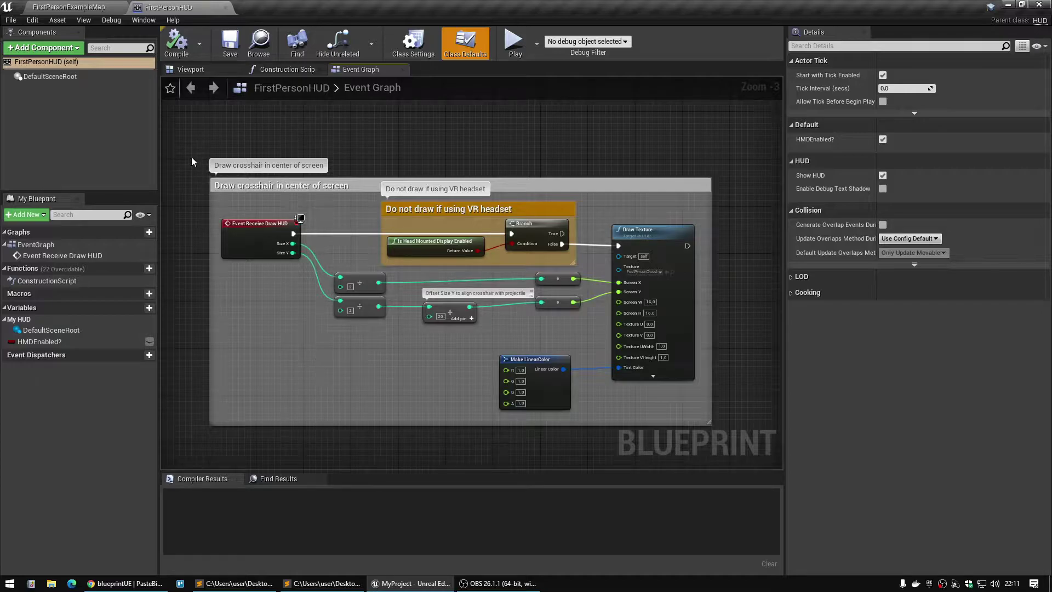
{"action": "mouse_move", "coordinate": [191, 158]}
{"action": "left_mouse_down"}
{"action": "mouse_move", "coordinate": [731, 450]}
{"action": "mouse_move", "coordinate": [738, 442]}
{"action": "left_mouse_up"}
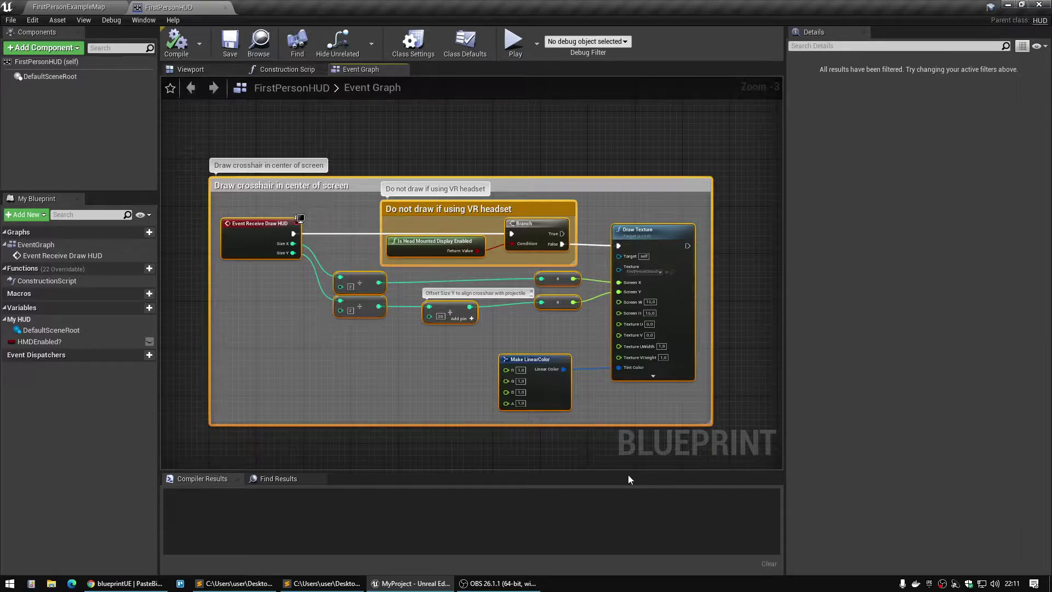
Title the new blueprintUE paste 'fps HUD' and review its exposure options, keeping Public.
{"action": "left_click", "coordinate": [145, 583]}
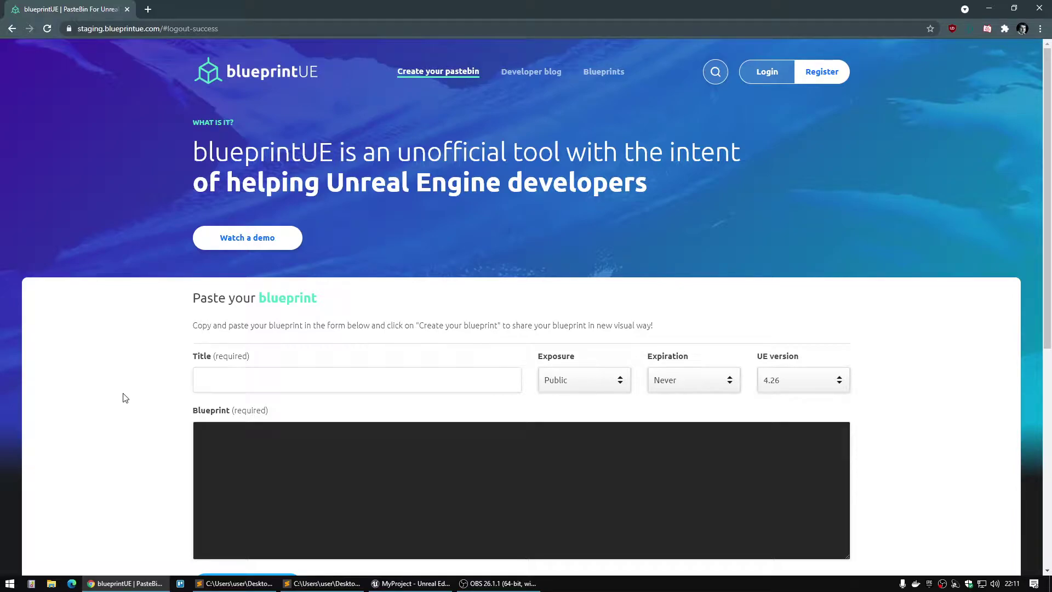
{"action": "left_click", "coordinate": [242, 377]}
{"action": "type", "text": "fps "}
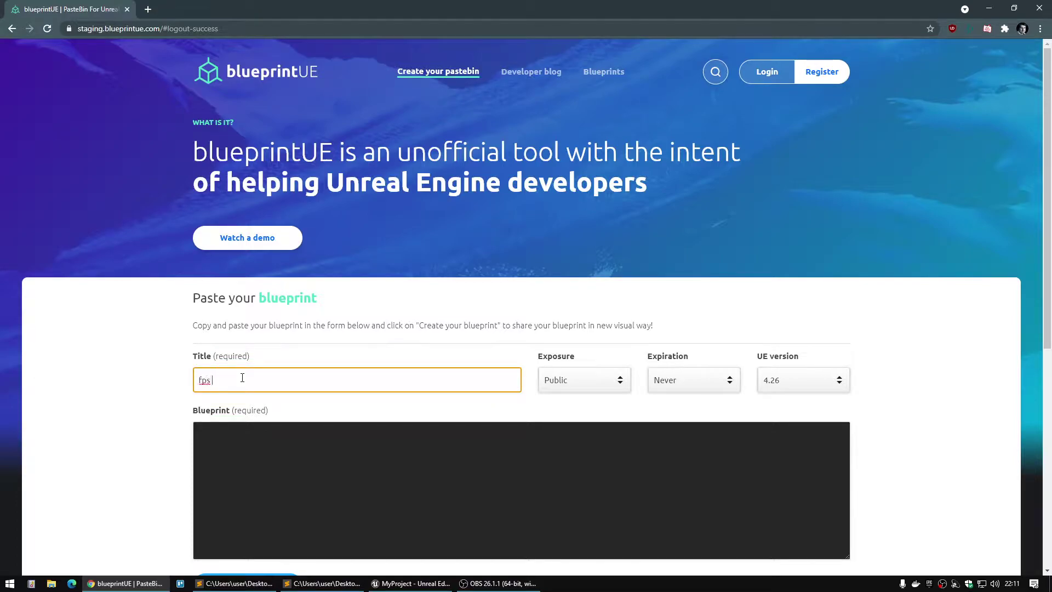
{"action": "type", "text": "HUD"}
{"action": "left_click", "coordinate": [616, 384]}
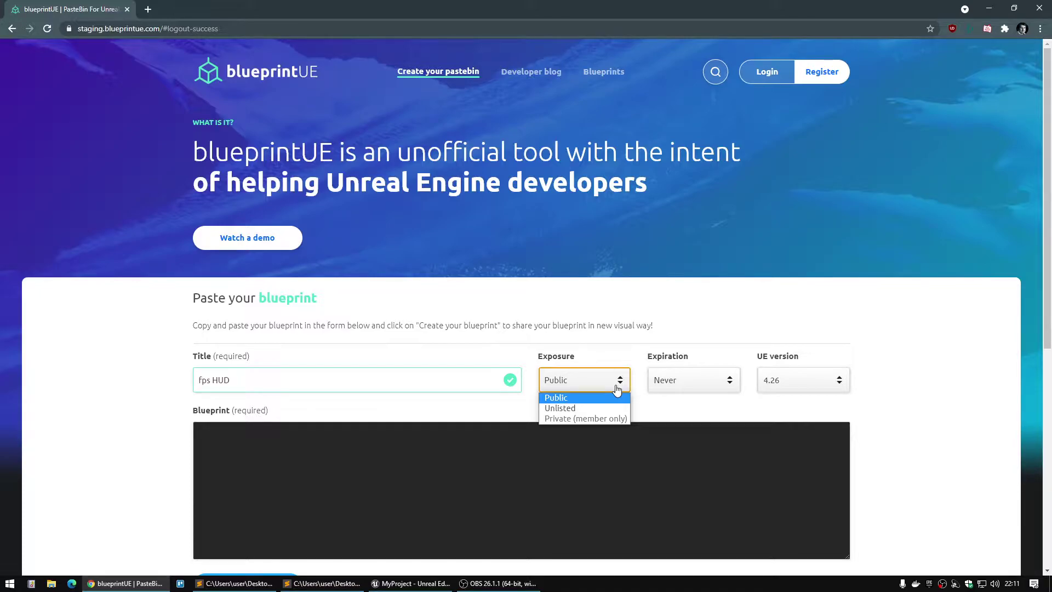
Keep expiration at Never and UE version at 4.26, then focus the empty Blueprint text area.
{"action": "left_click", "coordinate": [668, 384]}
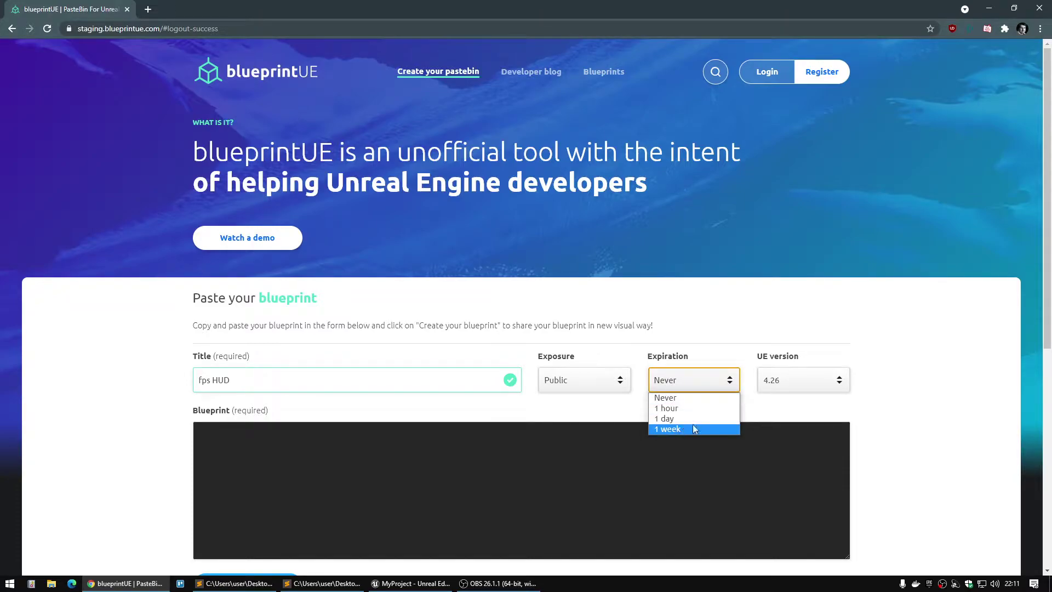
{"action": "left_click", "coordinate": [730, 386]}
{"action": "left_click", "coordinate": [811, 380]}
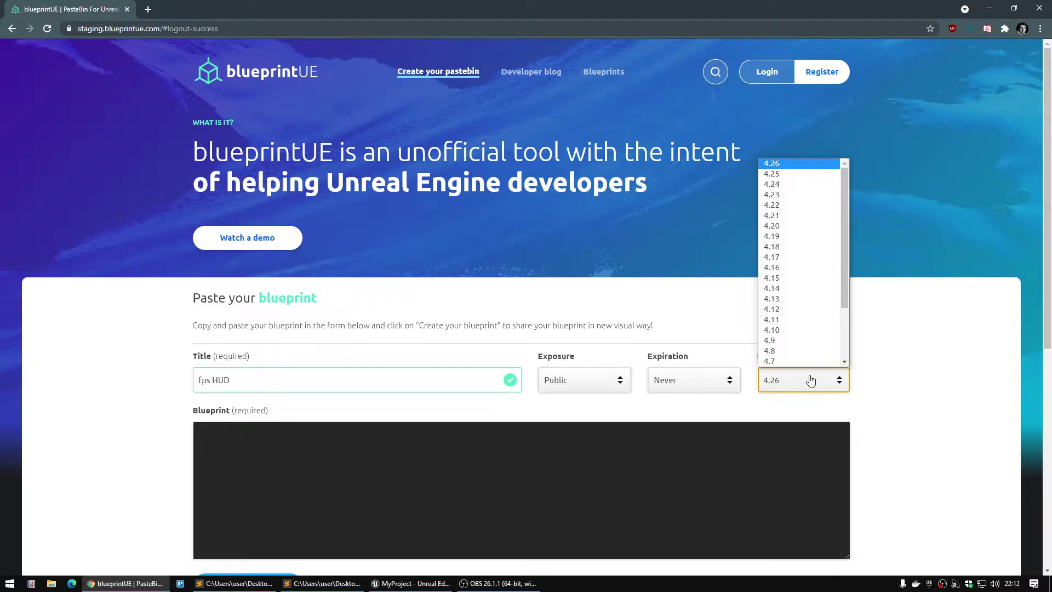
{"action": "left_click", "coordinate": [810, 380]}
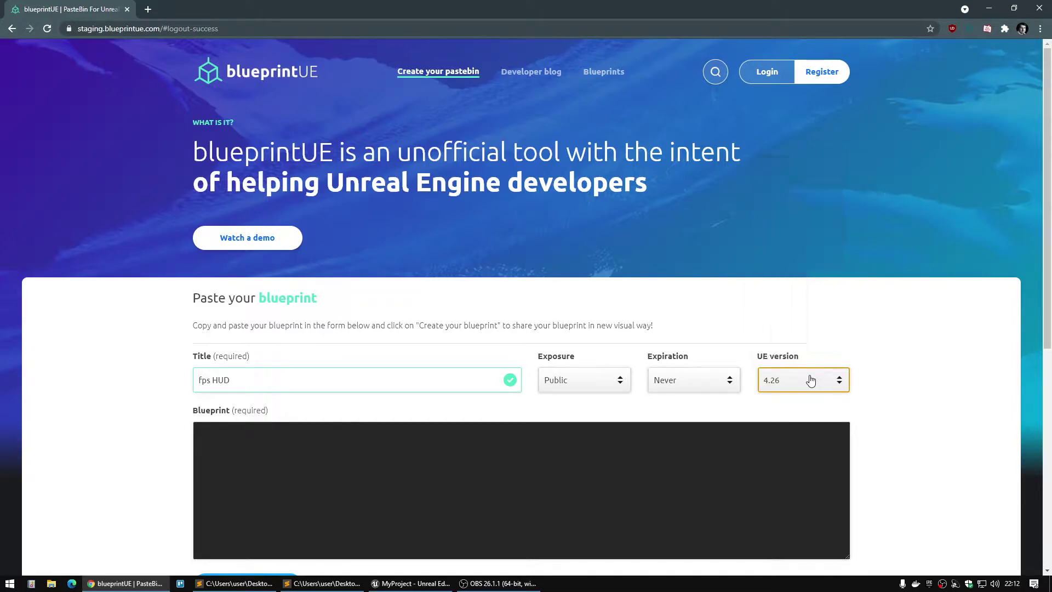
{"action": "scroll", "coordinate": [375, 389], "scroll_direction": "down", "scroll_amount": 2}
{"action": "left_click", "coordinate": [375, 389]}
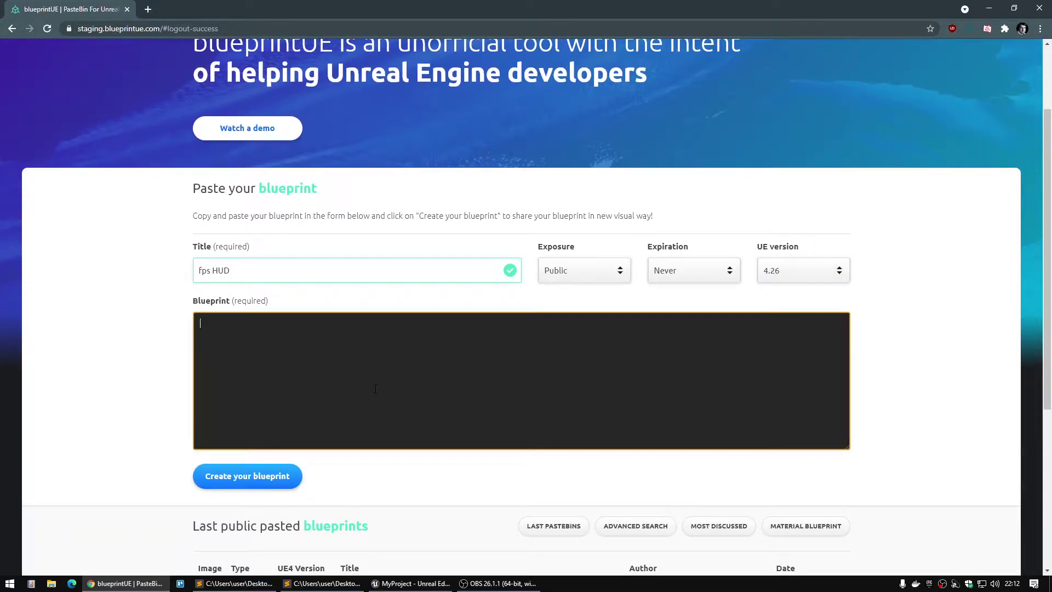
Paste the copied HUD blueprint text and create the 'fps HUD' paste.
{"action": "key", "text": "ctrl+v"}
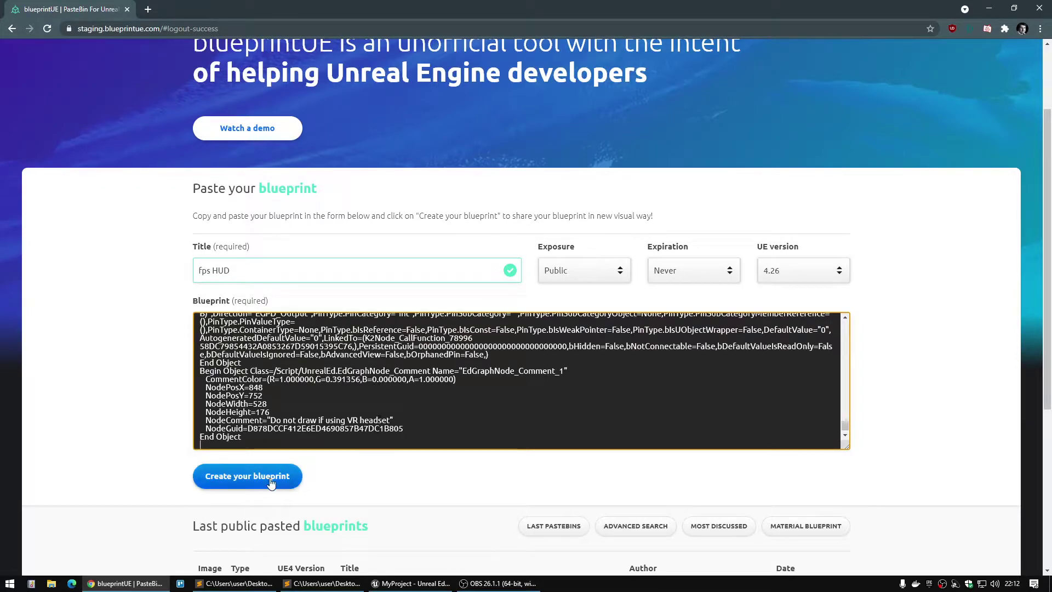
{"action": "left_click", "coordinate": [238, 476]}
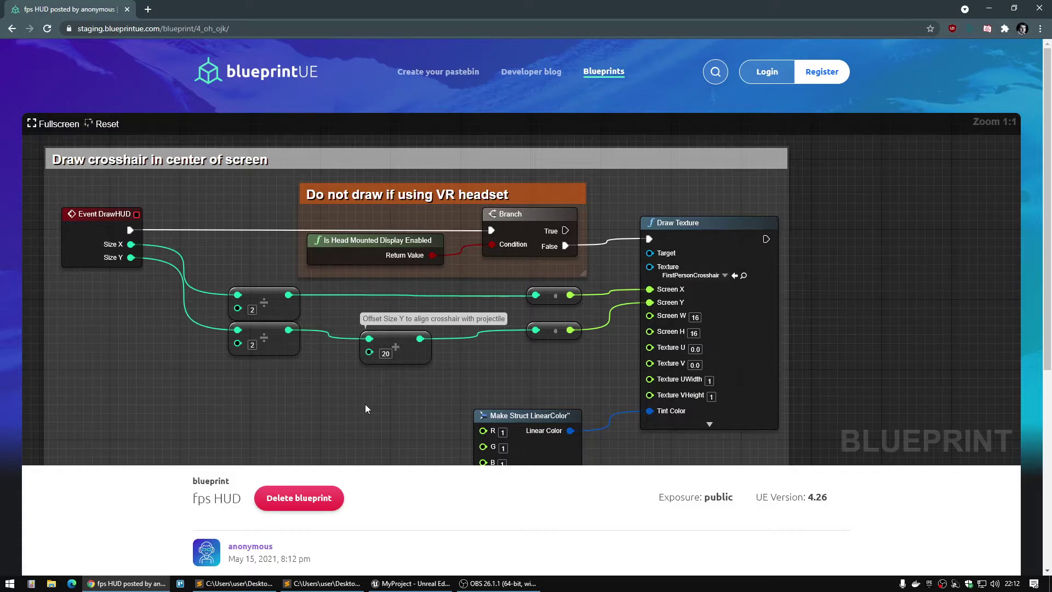
Pan the rendered graph and nudge the lower divide node slightly downward.
{"action": "mouse_move", "coordinate": [366, 398]}
{"action": "left_mouse_down"}
{"action": "mouse_move", "coordinate": [350, 366]}
{"action": "mouse_move", "coordinate": [379, 374]}
{"action": "left_mouse_up"}
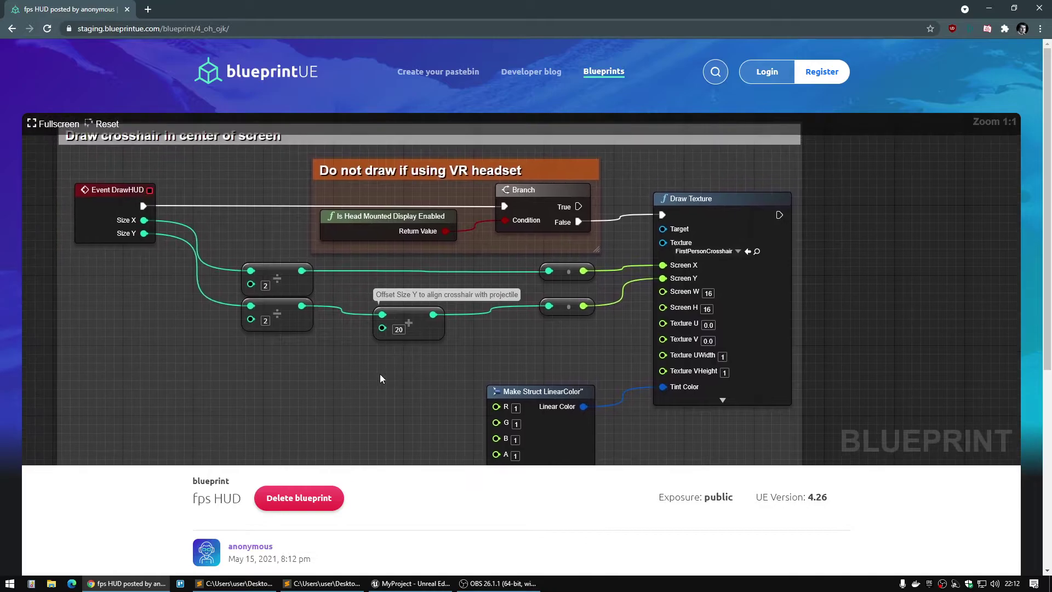
{"action": "mouse_move", "coordinate": [278, 296]}
{"action": "left_mouse_down"}
{"action": "mouse_move", "coordinate": [273, 344]}
{"action": "mouse_move", "coordinate": [287, 322]}
{"action": "left_mouse_up"}
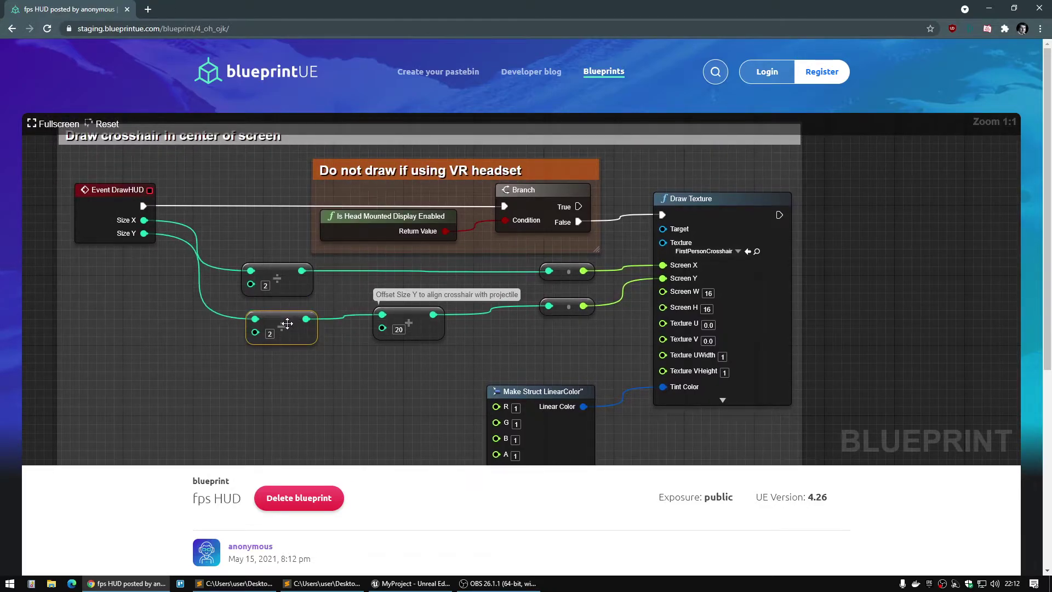
{"action": "scroll", "coordinate": [287, 323], "scroll_direction": "down", "scroll_amount": 2}
{"action": "scroll", "coordinate": [307, 329], "scroll_direction": "up", "scroll_amount": 1}
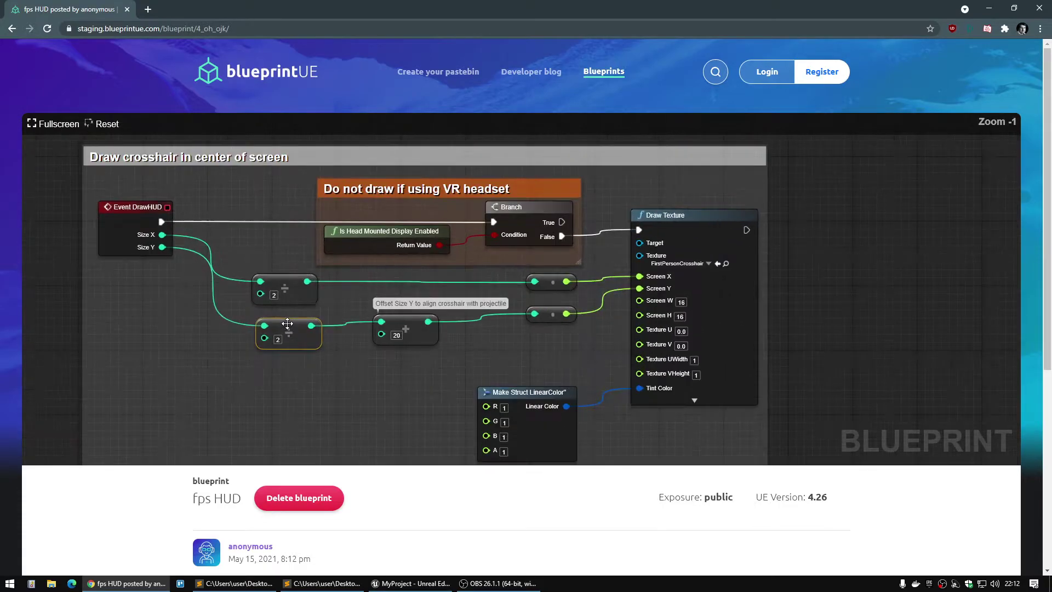
{"action": "scroll", "coordinate": [339, 336], "scroll_direction": "down", "scroll_amount": 2}
{"action": "scroll", "coordinate": [361, 344], "scroll_direction": "down", "scroll_amount": 1}
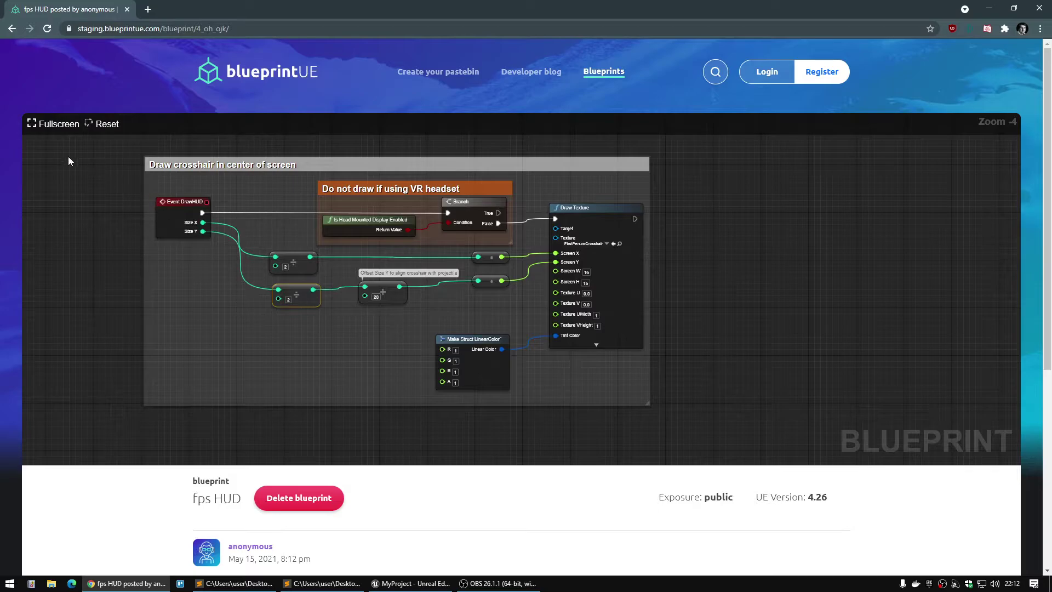
Inspect the graph in fullscreen, reset the view to default, and exit fullscreen.
{"action": "left_click", "coordinate": [58, 125]}
{"action": "mouse_move", "coordinate": [246, 146]}
{"action": "left_mouse_down"}
{"action": "mouse_move", "coordinate": [244, 277]}
{"action": "mouse_move", "coordinate": [282, 205]}
{"action": "mouse_move", "coordinate": [374, 313]}
{"action": "left_mouse_up"}
{"action": "scroll", "coordinate": [282, 254], "scroll_direction": "up", "scroll_amount": 4}
{"action": "left_click_drag", "start_coordinate": [282, 254], "coordinate": [500, 312]}
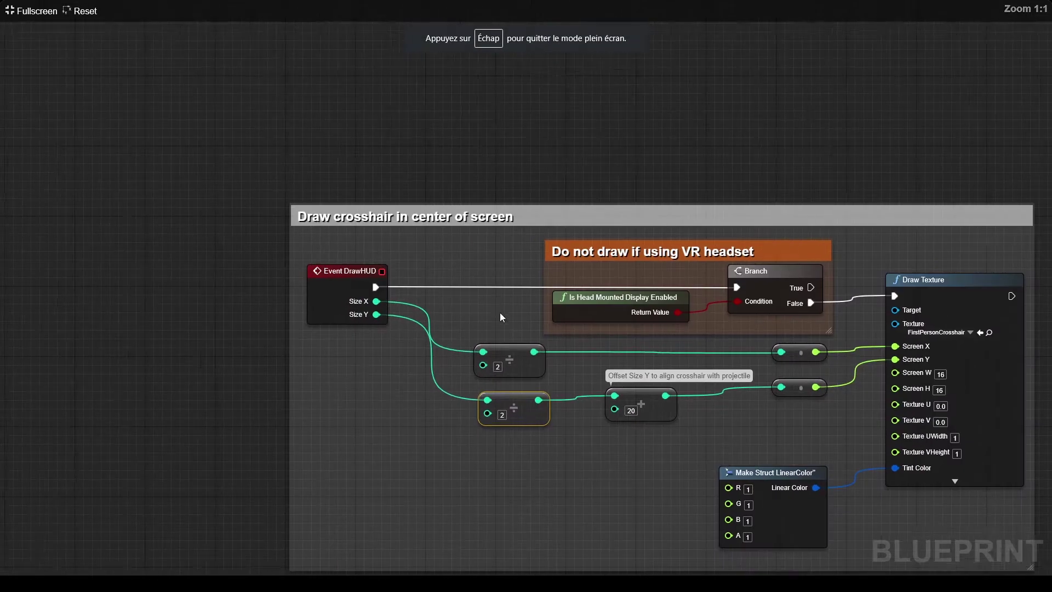
{"action": "left_click", "coordinate": [84, 15]}
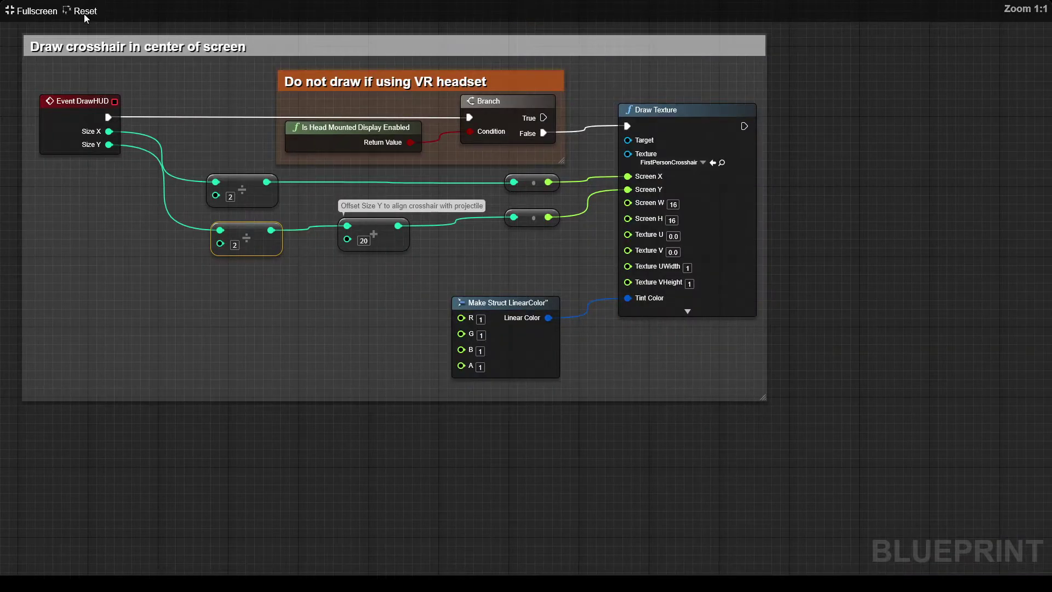
{"action": "left_click", "coordinate": [14, 14]}
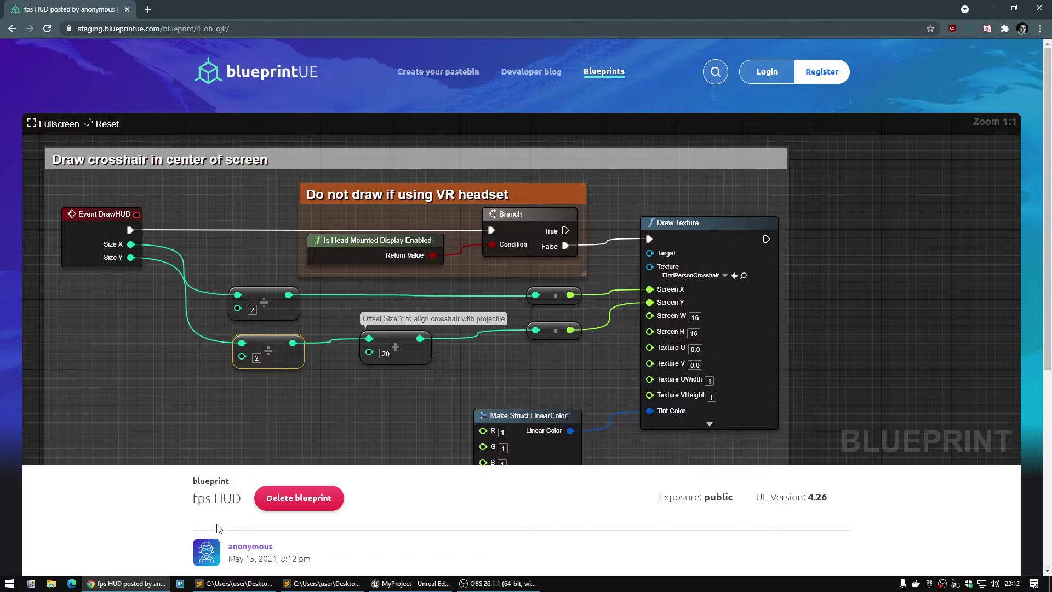
Copy the fps HUD blueprint text from the 'Code to copy' bar below the graph.
{"action": "scroll", "coordinate": [142, 512], "scroll_direction": "down", "scroll_amount": 4}
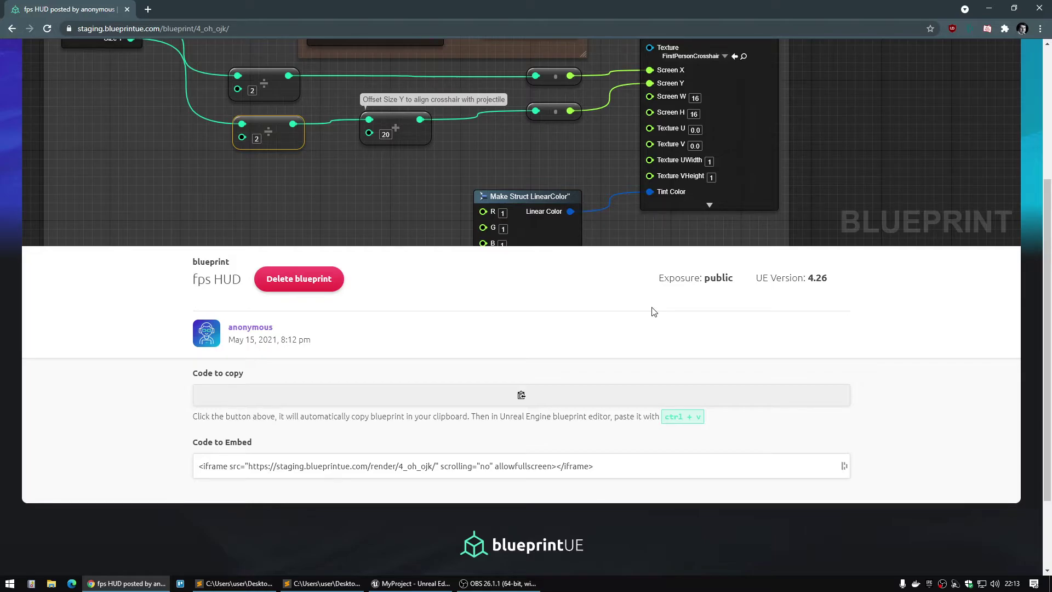
{"action": "left_click", "coordinate": [523, 397]}
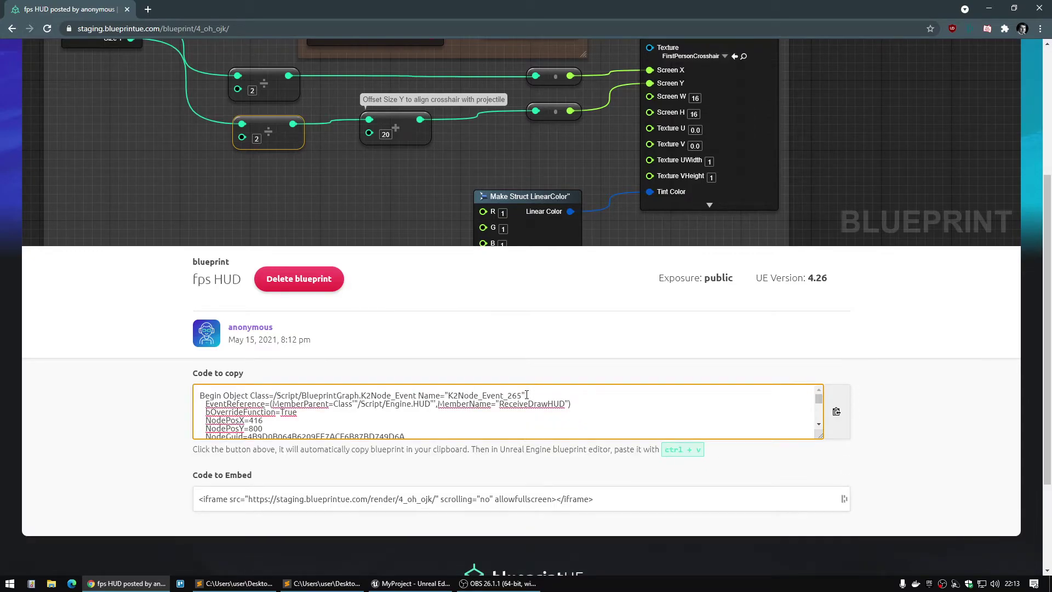
Replace the FirstPersonHUD graph with the blueprintUE copy, reposition it, and compile successfully.
{"action": "left_click", "coordinate": [413, 583]}
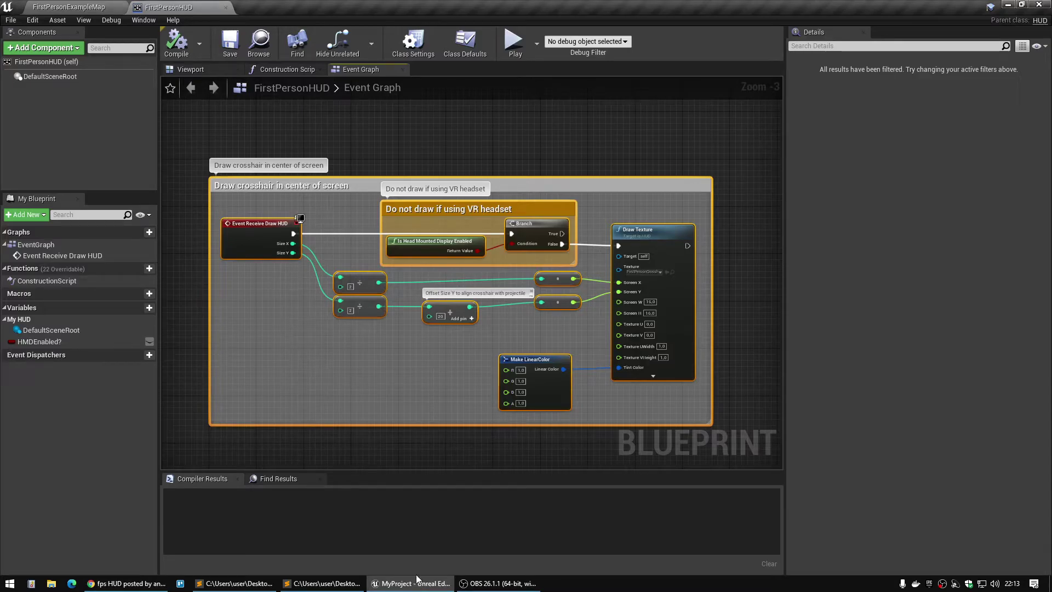
{"action": "key", "text": "Delete"}
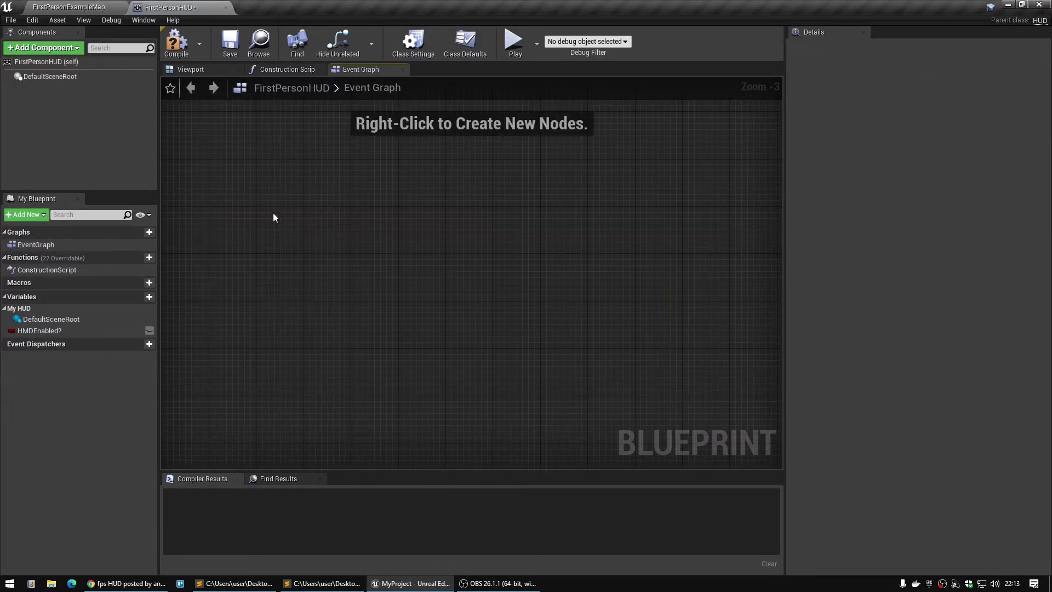
{"action": "key", "text": "ctrl+z"}
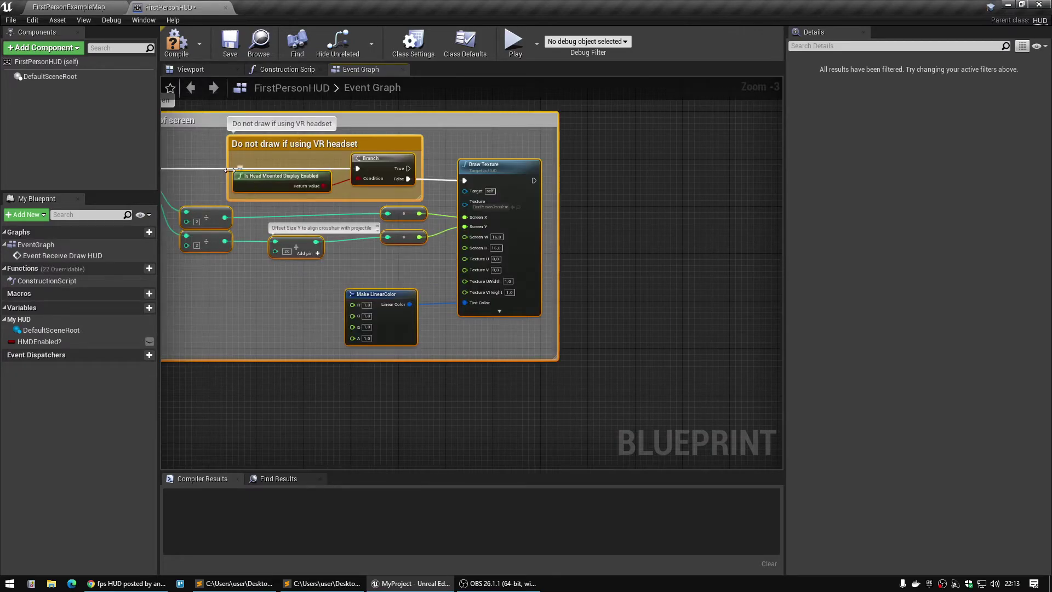
{"action": "left_click_drag", "start_coordinate": [390, 167], "coordinate": [367, 168]}
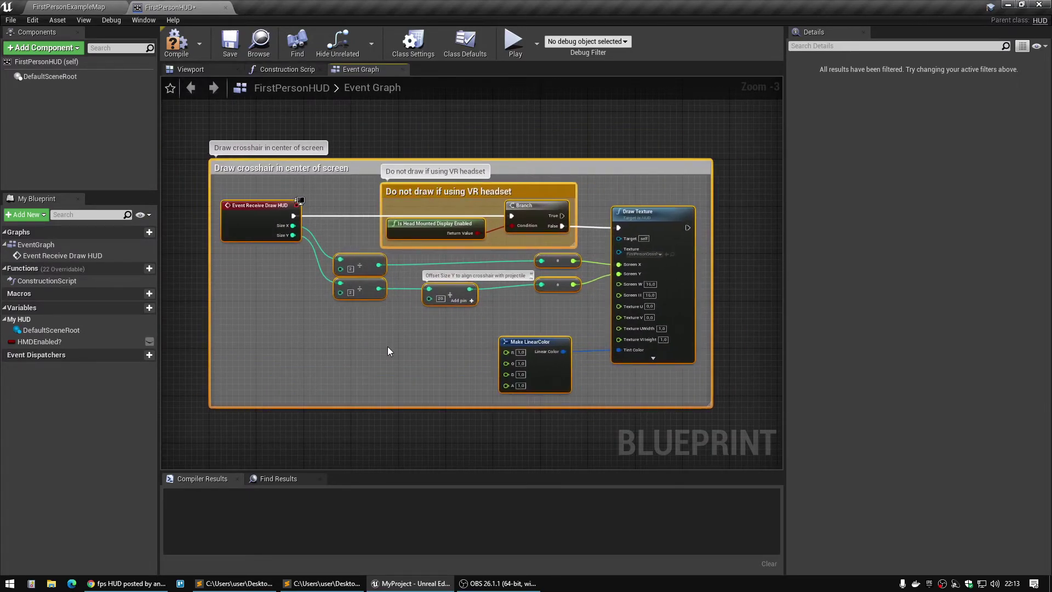
{"action": "left_click", "coordinate": [188, 55]}
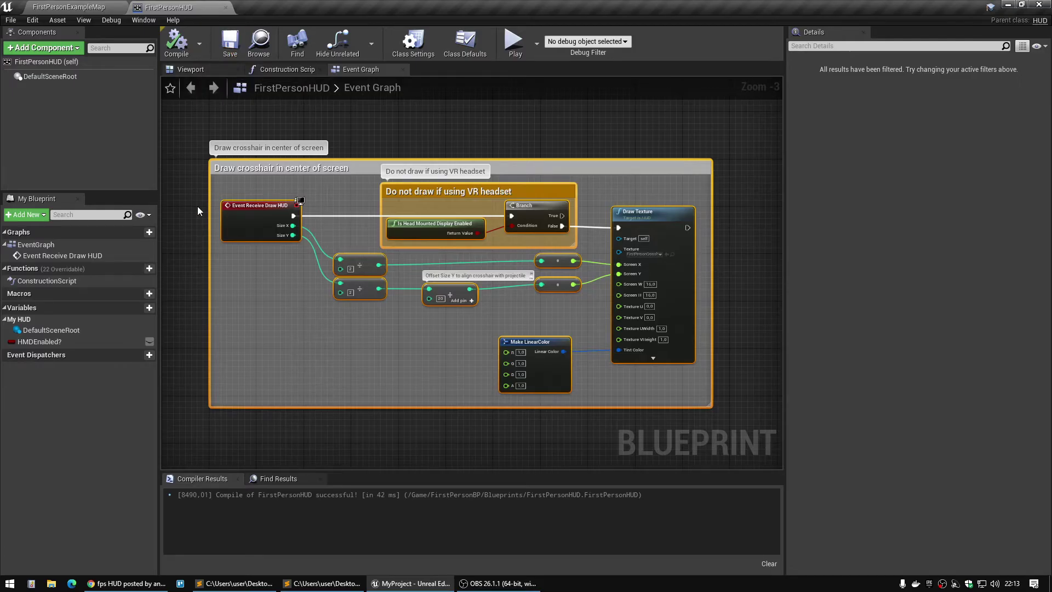
{"action": "key", "text": "alt+Tab"}
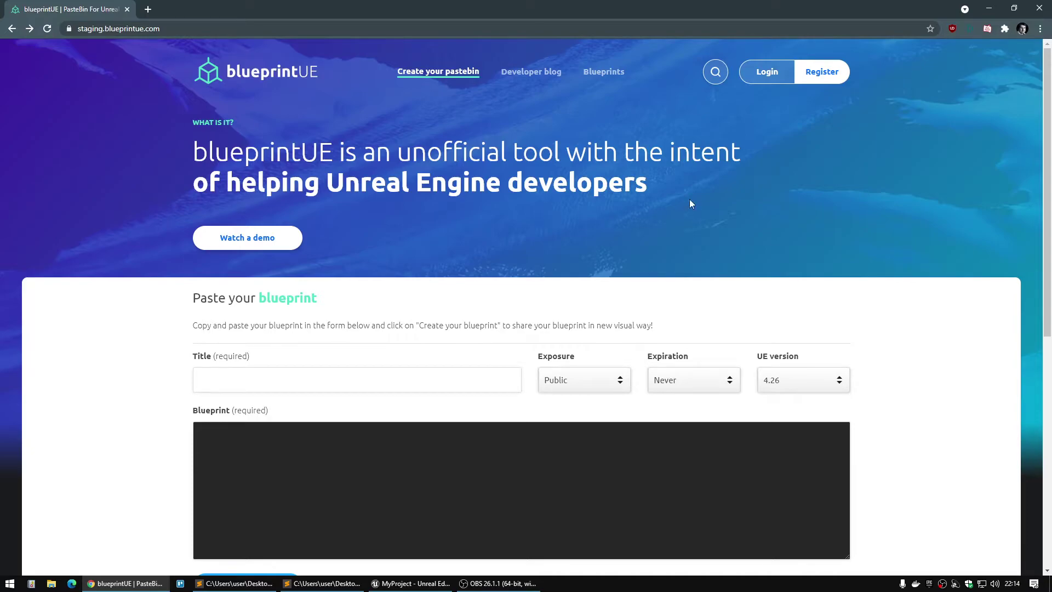
Log in to blueprintUE with Google and scroll to the last public pasted blueprints.
{"action": "left_click", "coordinate": [775, 82]}
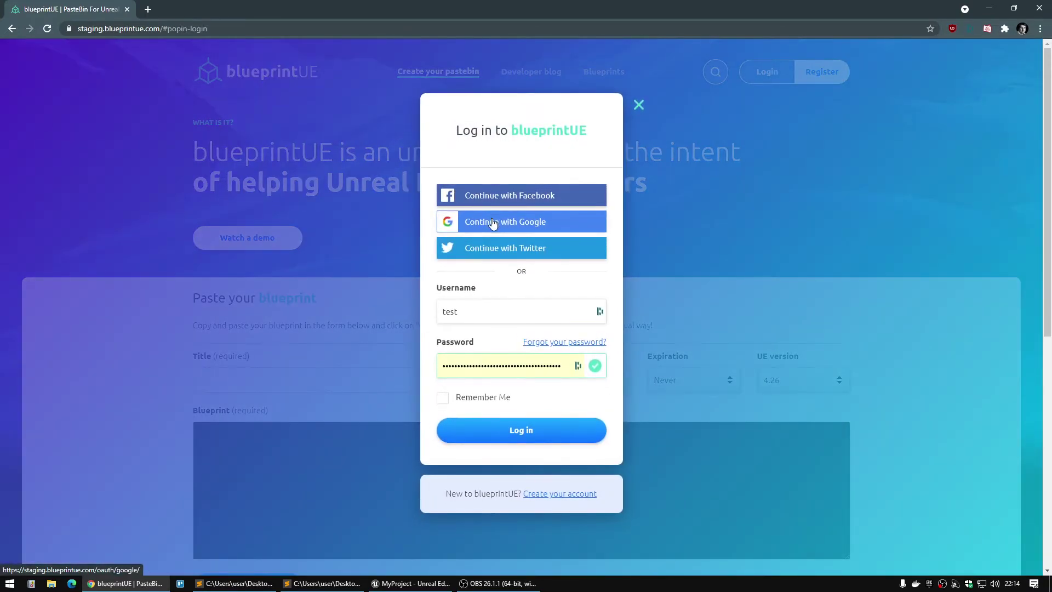
{"action": "left_click", "coordinate": [493, 225]}
{"action": "scroll", "coordinate": [146, 279], "scroll_direction": "down", "scroll_amount": 2}
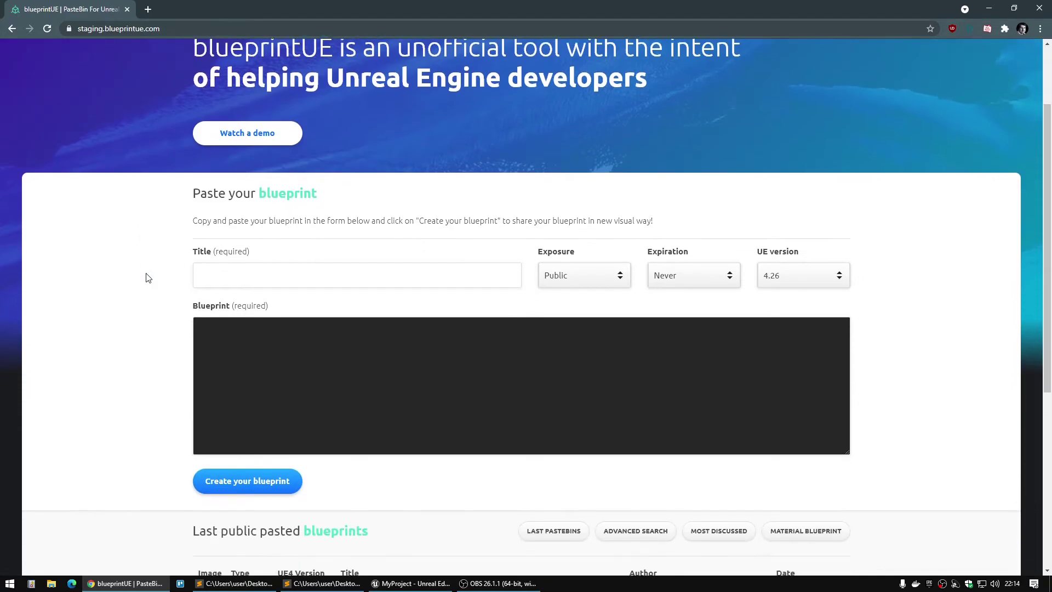
{"action": "scroll", "coordinate": [147, 277], "scroll_direction": "down", "scroll_amount": 2}
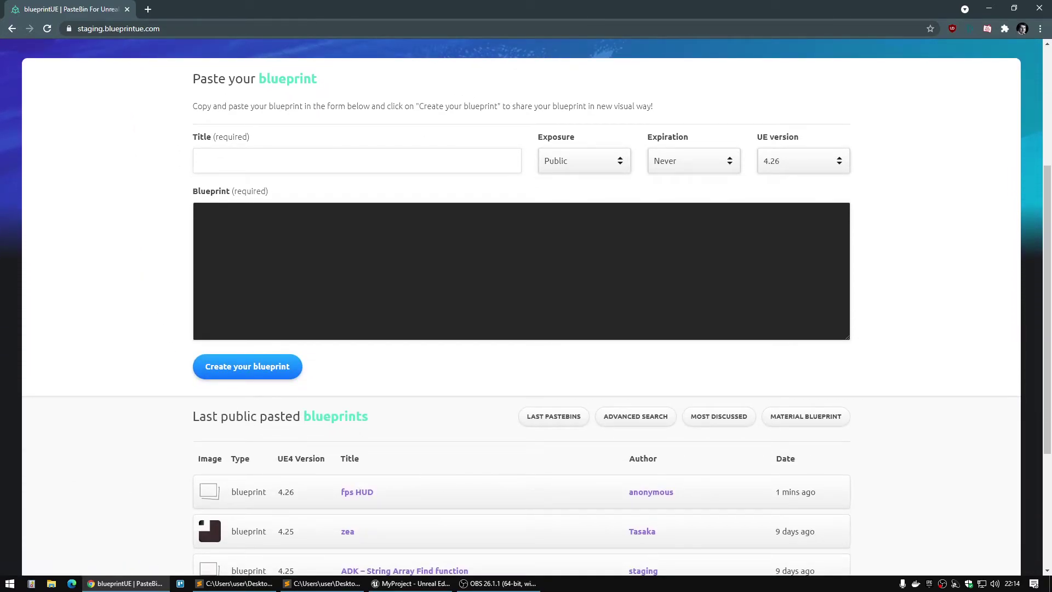
Open the fps HUD blueprint page and claim it, confirming with Yes.
{"action": "left_click", "coordinate": [349, 492]}
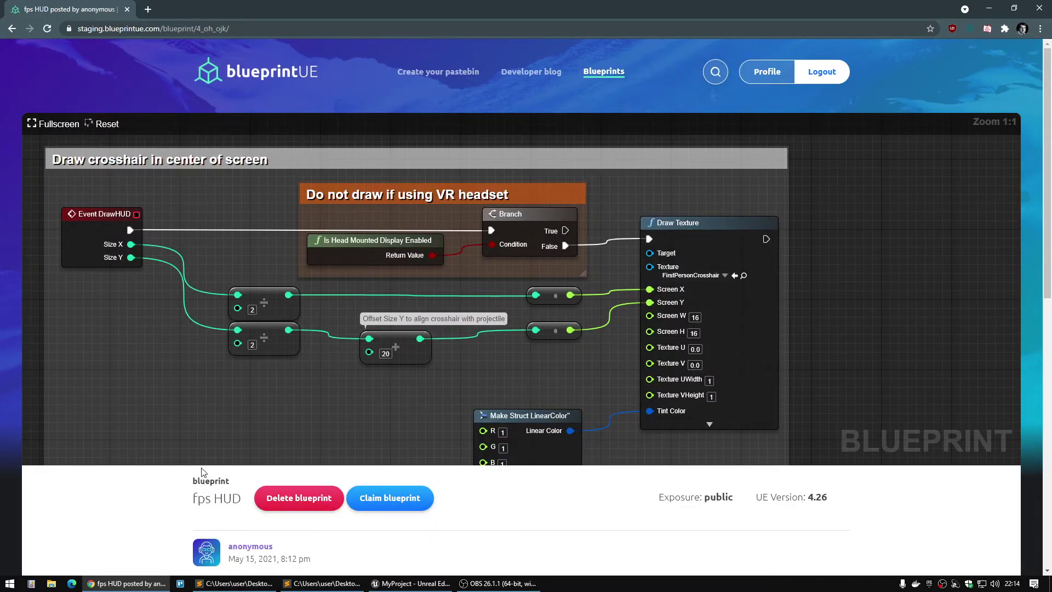
{"action": "scroll", "coordinate": [252, 488], "scroll_direction": "down", "scroll_amount": 1}
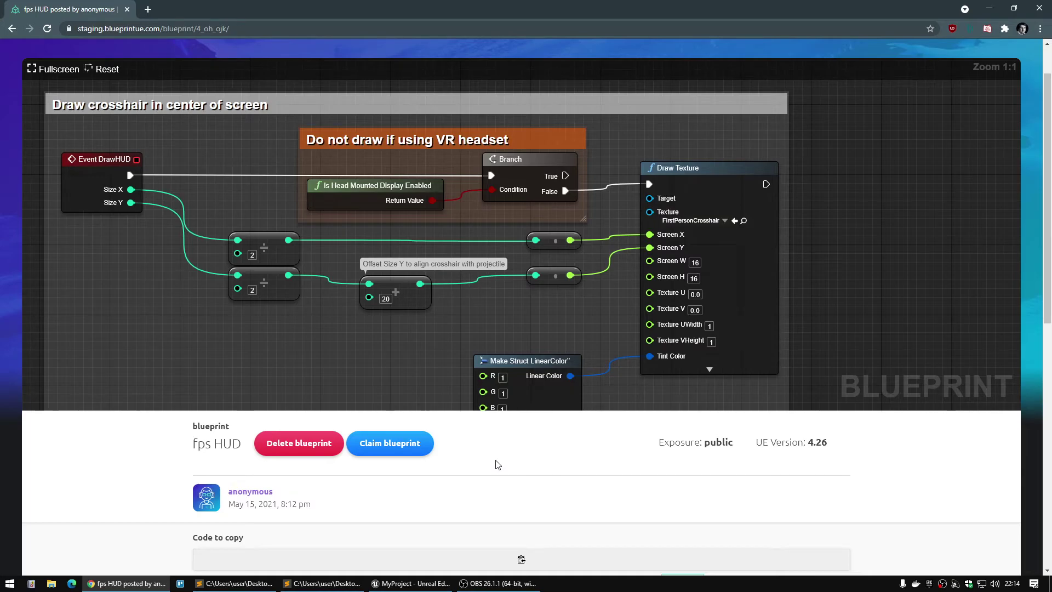
{"action": "scroll", "coordinate": [497, 465], "scroll_direction": "down", "scroll_amount": 6}
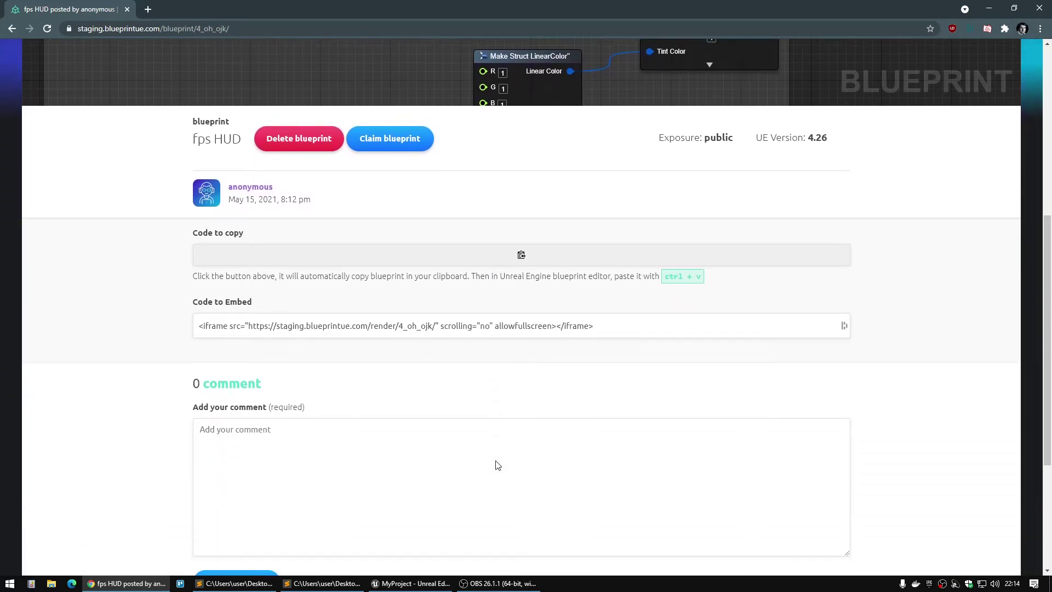
{"action": "left_click", "coordinate": [477, 431]}
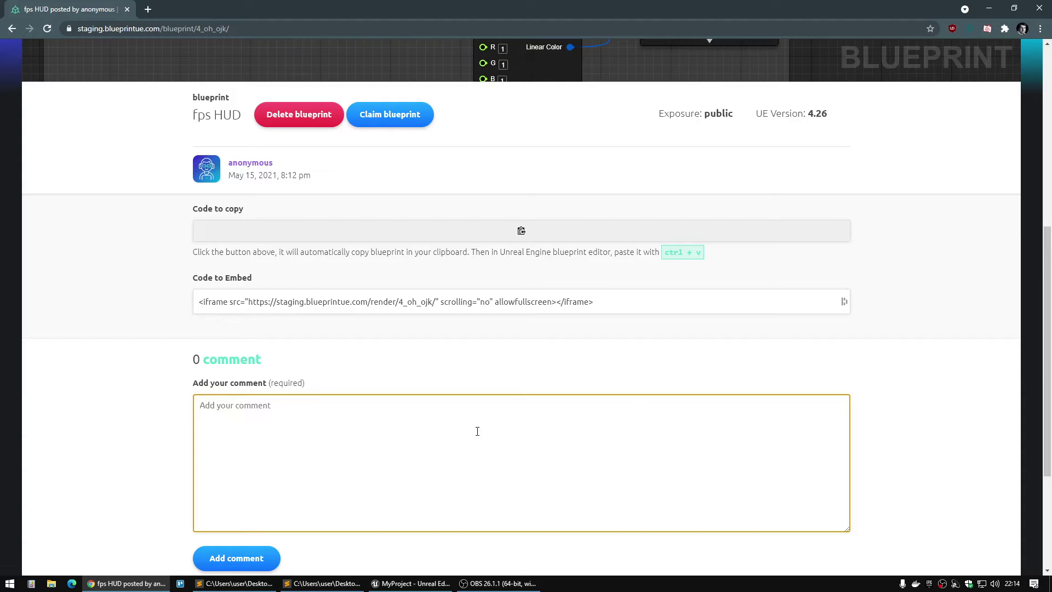
{"action": "left_click", "coordinate": [389, 127]}
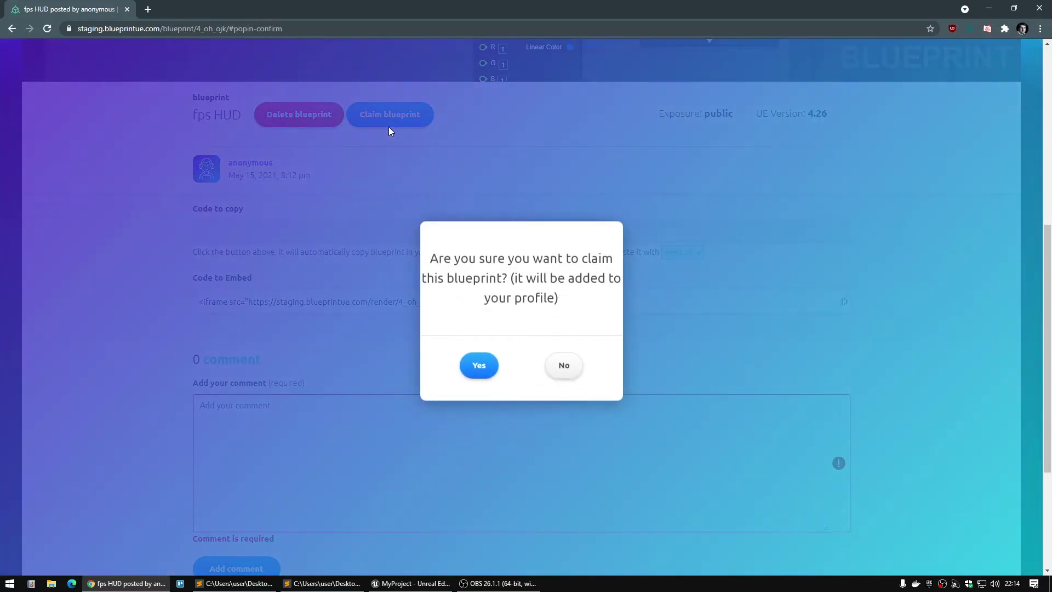
{"action": "left_click", "coordinate": [479, 362]}
{"action": "scroll", "coordinate": [282, 490], "scroll_direction": "down", "scroll_amount": 3}
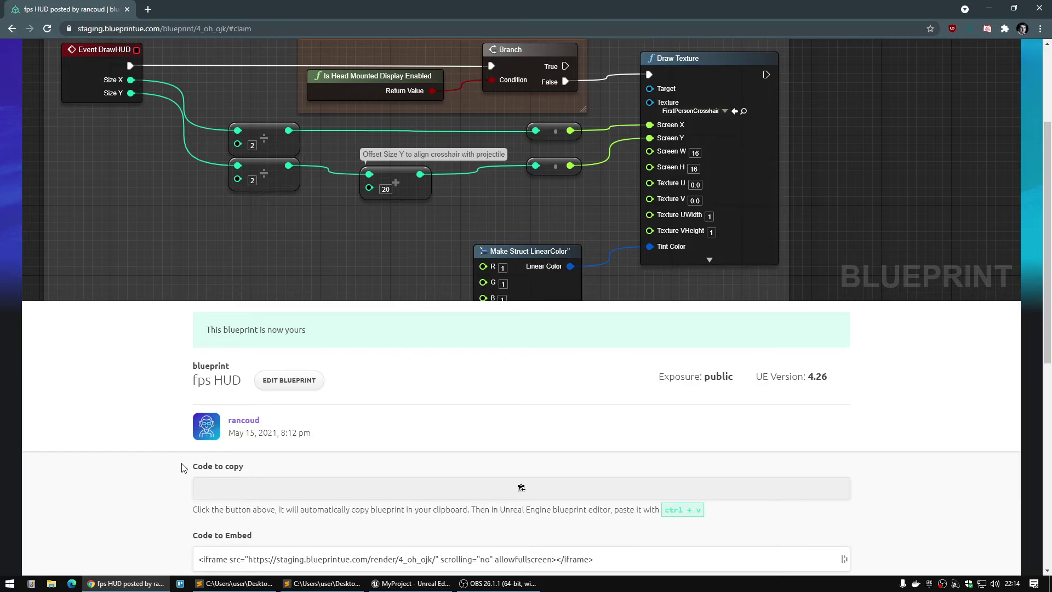
Open EDIT BLUEPRINT for fps HUD and scroll through properties, new version and give-or-delete sections.
{"action": "left_click", "coordinate": [291, 381]}
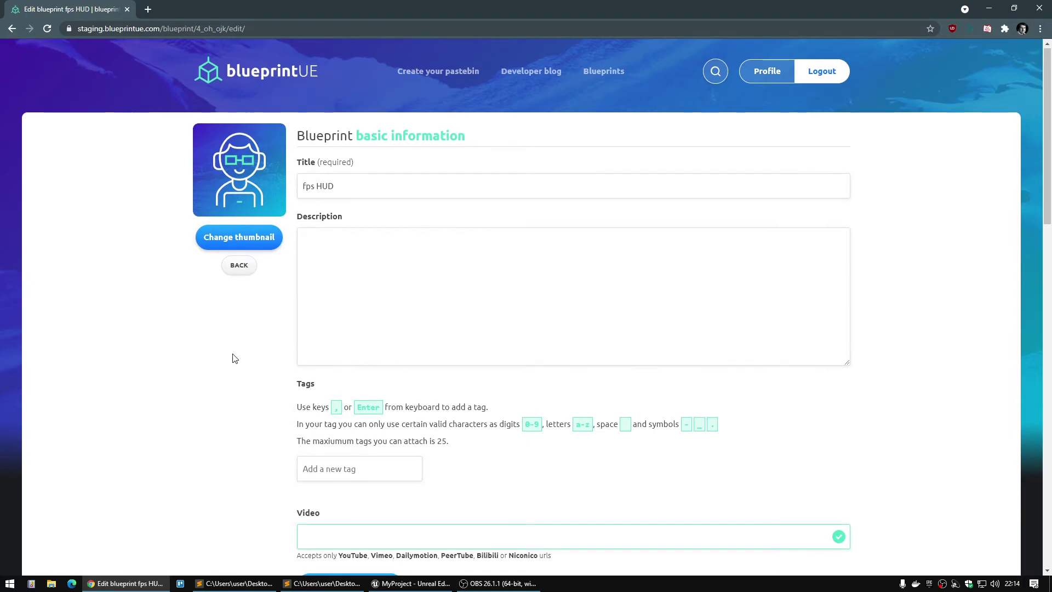
{"action": "scroll", "coordinate": [235, 358], "scroll_direction": "down", "scroll_amount": 1}
{"action": "scroll", "coordinate": [253, 423], "scroll_direction": "down", "scroll_amount": 2}
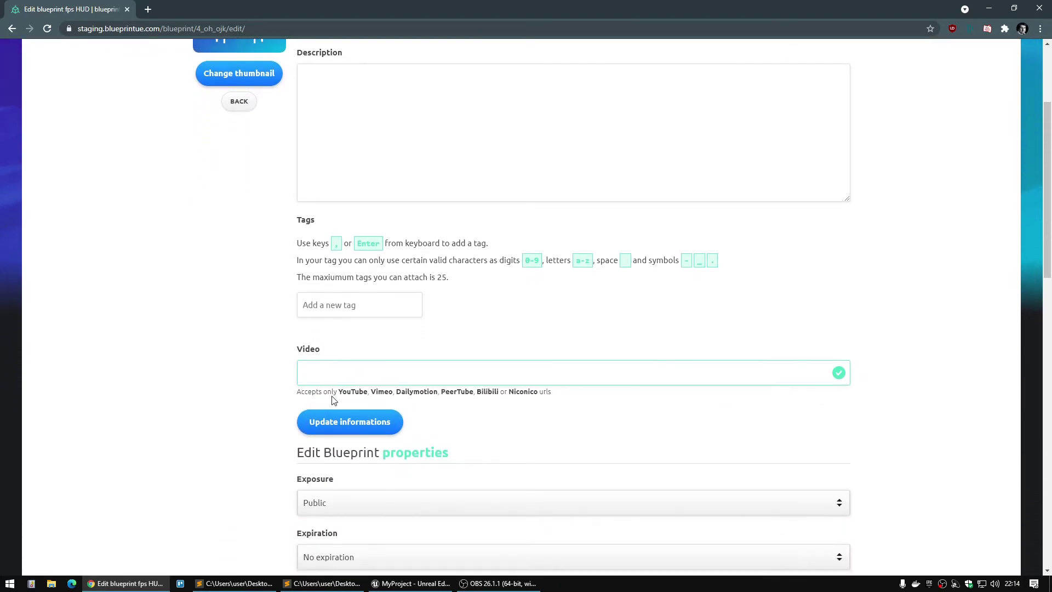
{"action": "scroll", "coordinate": [257, 411], "scroll_direction": "down", "scroll_amount": 1}
{"action": "scroll", "coordinate": [257, 410], "scroll_direction": "down", "scroll_amount": 3}
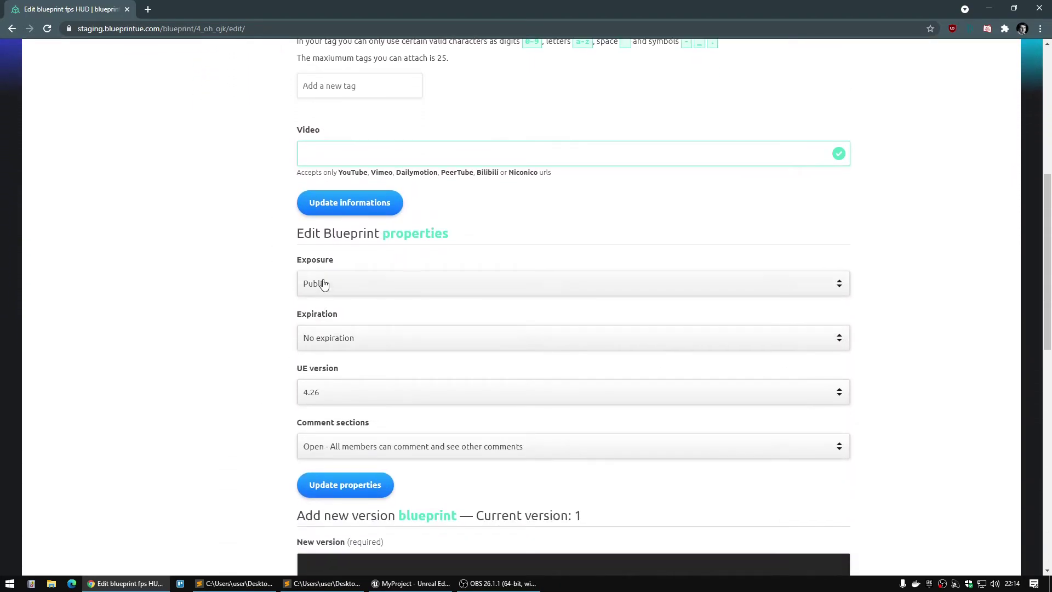
{"action": "scroll", "coordinate": [249, 429], "scroll_direction": "down", "scroll_amount": 1}
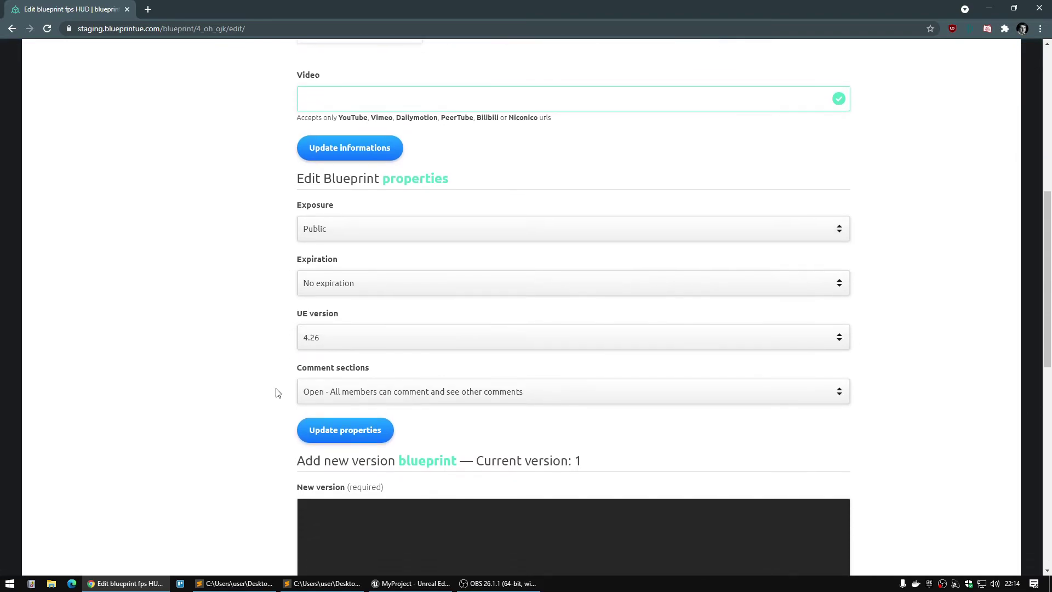
{"action": "scroll", "coordinate": [280, 392], "scroll_direction": "down", "scroll_amount": 1}
{"action": "scroll", "coordinate": [280, 393], "scroll_direction": "down", "scroll_amount": 2}
{"action": "scroll", "coordinate": [279, 388], "scroll_direction": "down", "scroll_amount": 2}
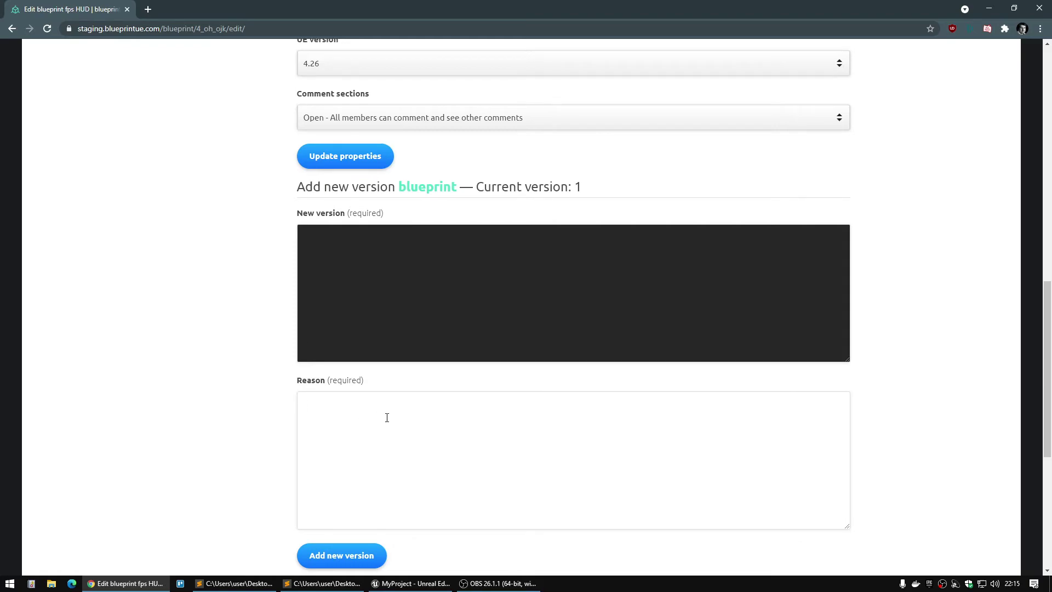
{"action": "scroll", "coordinate": [225, 391], "scroll_direction": "down", "scroll_amount": 4}
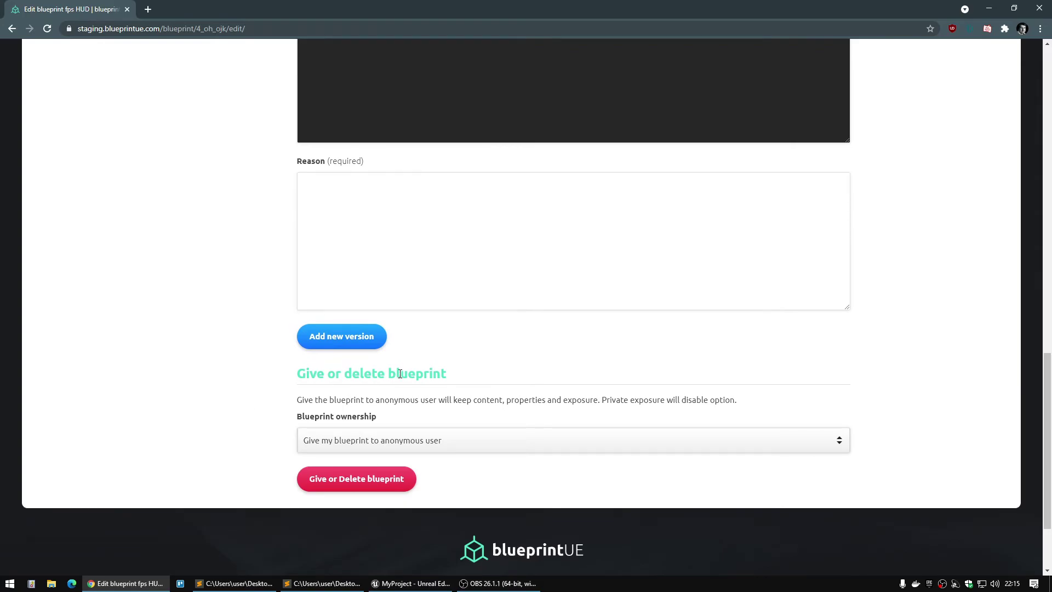
{"action": "scroll", "coordinate": [400, 373], "scroll_direction": "down", "scroll_amount": 1}
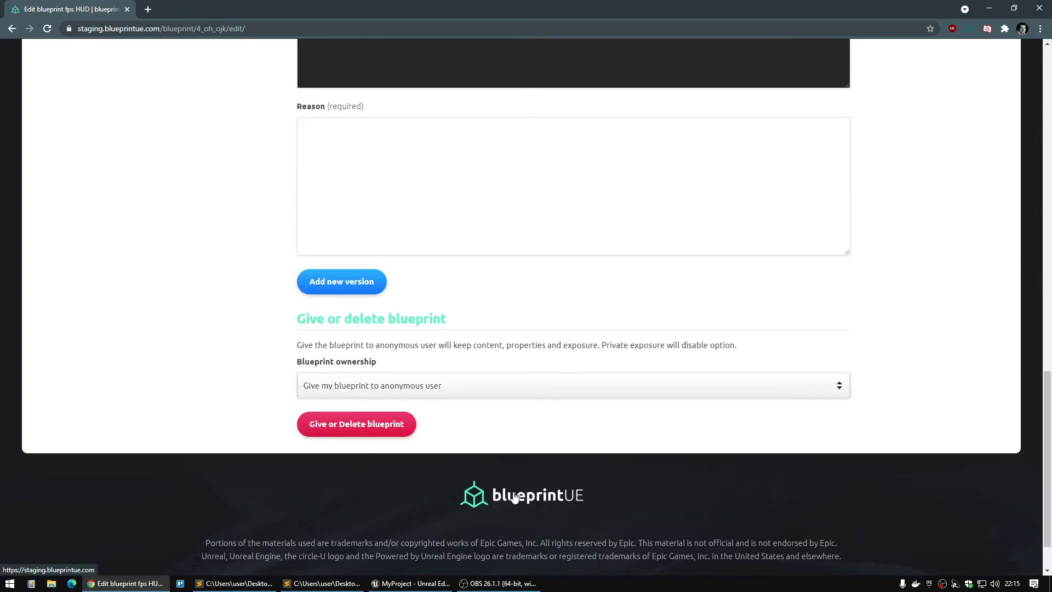
Go from the home page to the user's profile and open its edit page.
{"action": "left_click", "coordinate": [519, 500]}
{"action": "left_click", "coordinate": [767, 71]}
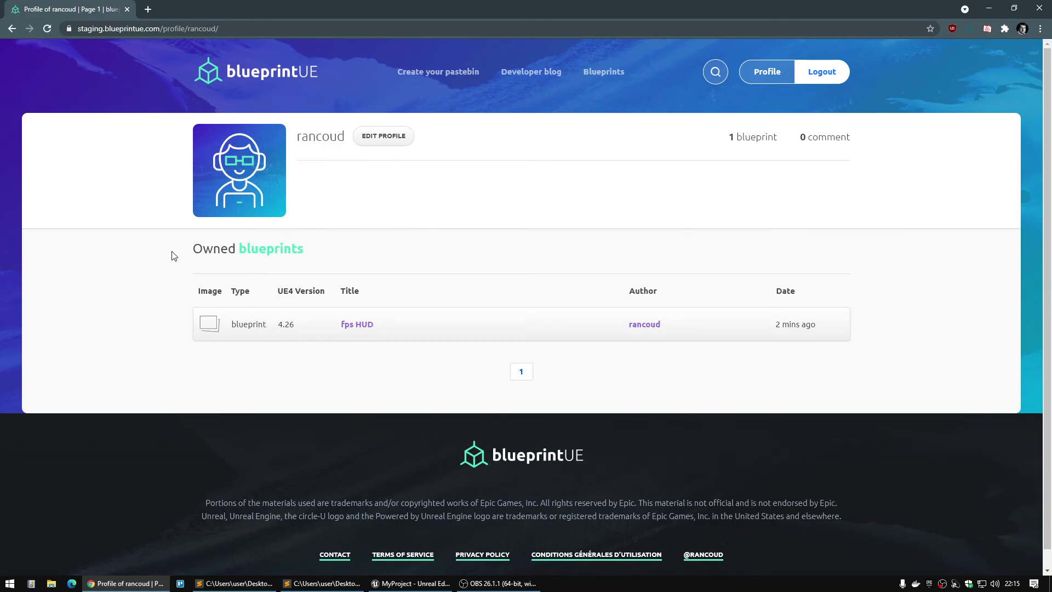
{"action": "left_click", "coordinate": [387, 136]}
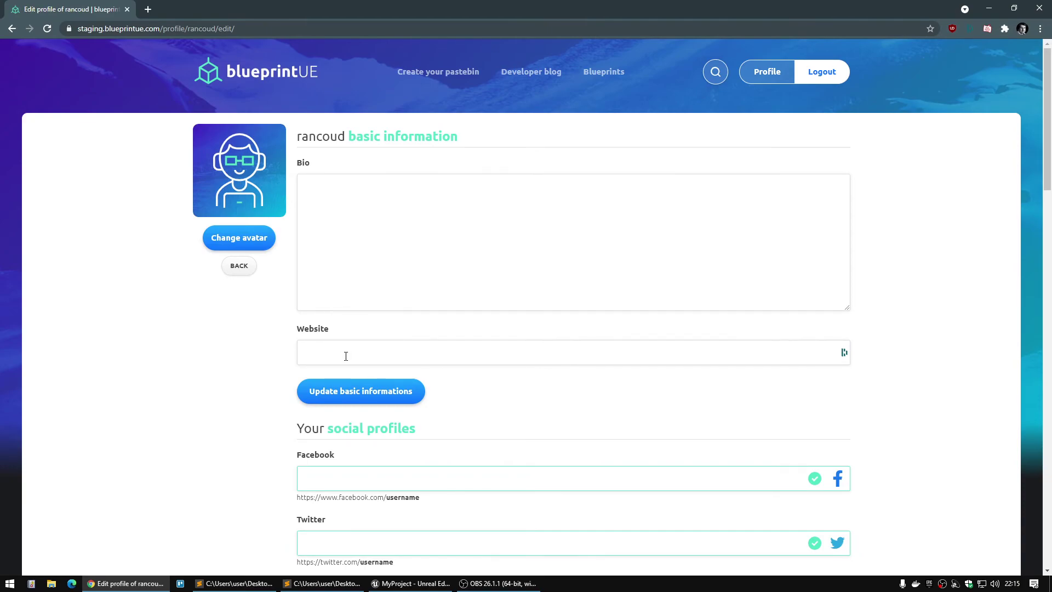
Review social links, password and API key settings down to the Delete your profile section.
{"action": "scroll", "coordinate": [262, 358], "scroll_direction": "down", "scroll_amount": 3}
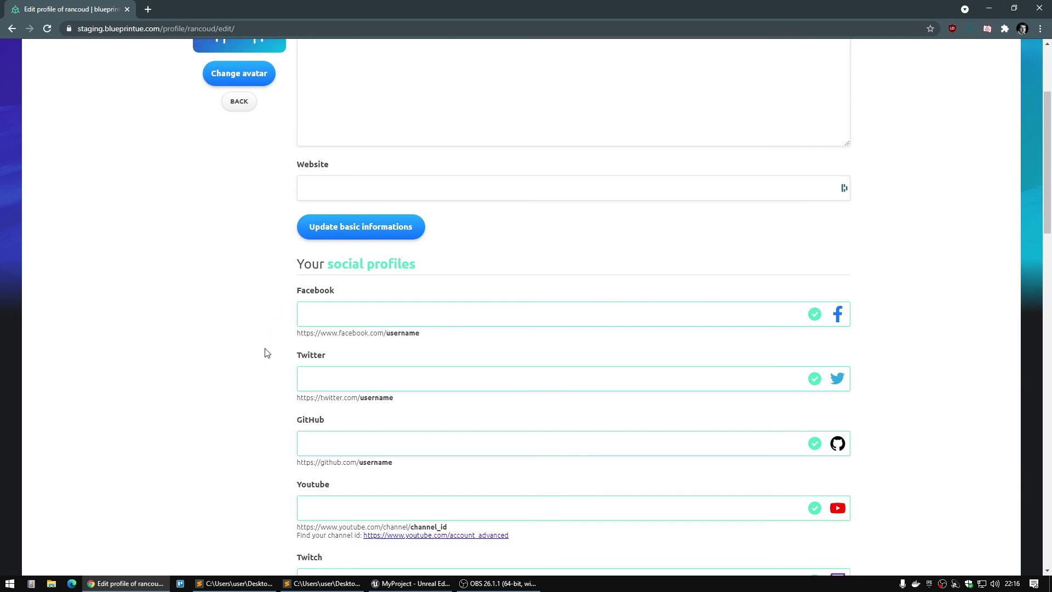
{"action": "scroll", "coordinate": [265, 352], "scroll_direction": "down", "scroll_amount": 1}
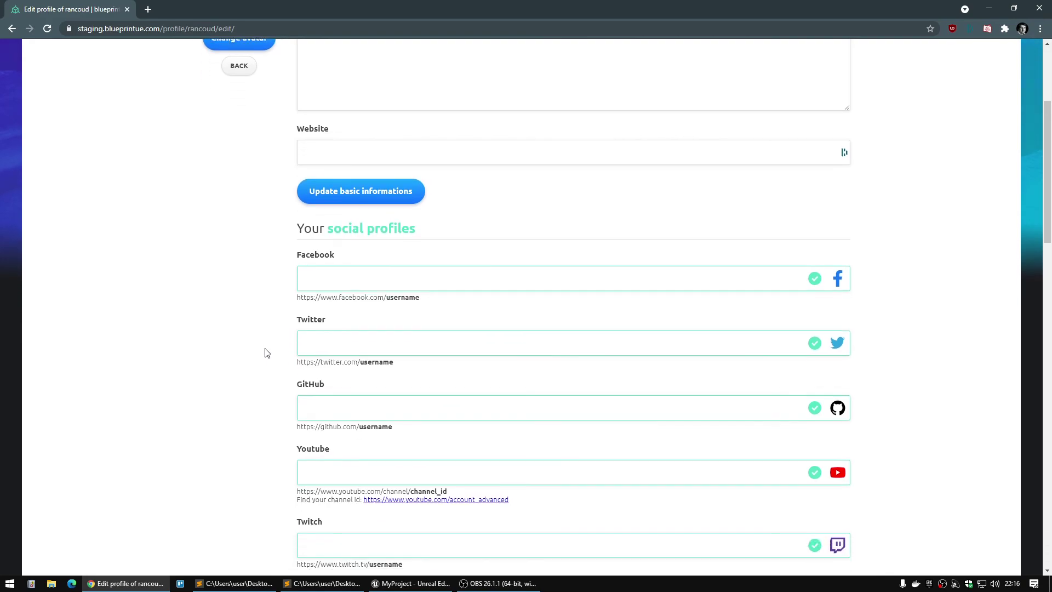
{"action": "scroll", "coordinate": [265, 352], "scroll_direction": "down", "scroll_amount": 2}
{"action": "scroll", "coordinate": [265, 353], "scroll_direction": "down", "scroll_amount": 3}
{"action": "scroll", "coordinate": [267, 355], "scroll_direction": "down", "scroll_amount": 1}
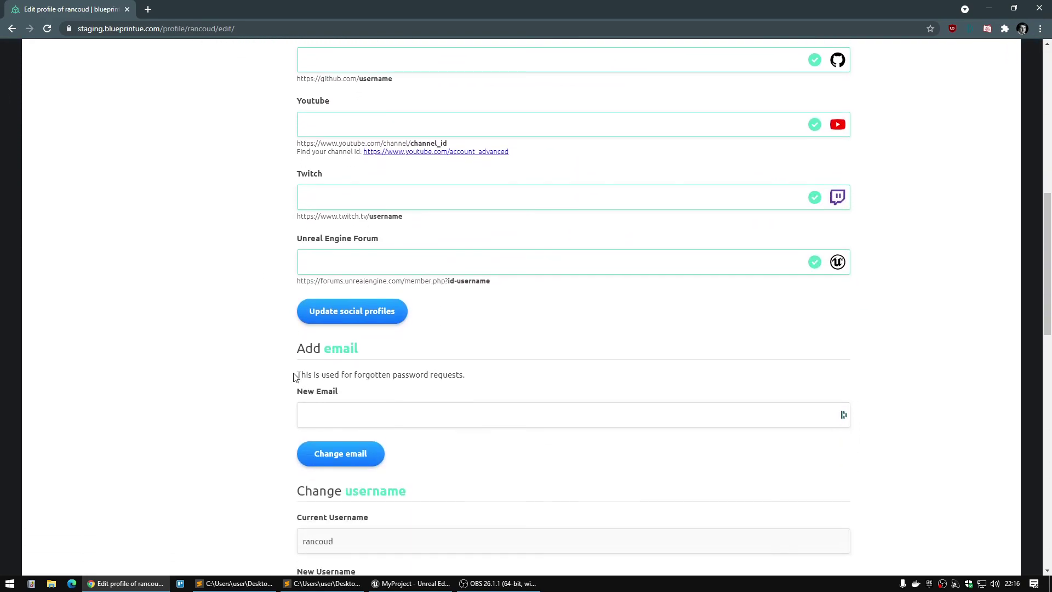
{"action": "scroll", "coordinate": [265, 360], "scroll_direction": "down", "scroll_amount": 2}
{"action": "scroll", "coordinate": [274, 340], "scroll_direction": "down", "scroll_amount": 2}
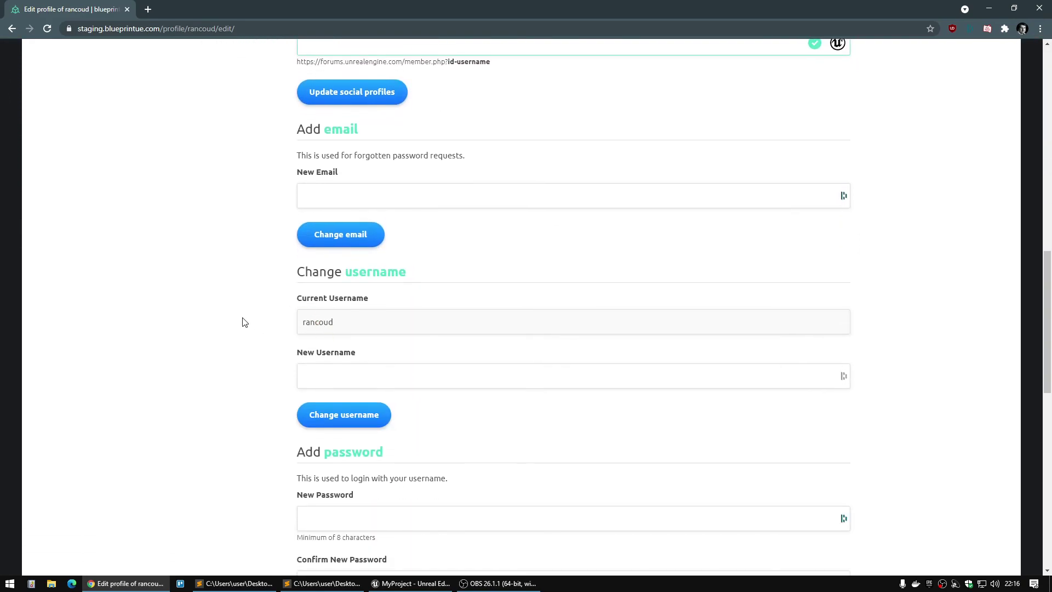
{"action": "scroll", "coordinate": [242, 323], "scroll_direction": "down", "scroll_amount": 4}
{"action": "scroll", "coordinate": [260, 324], "scroll_direction": "down", "scroll_amount": 1}
{"action": "scroll", "coordinate": [260, 323], "scroll_direction": "down", "scroll_amount": 3}
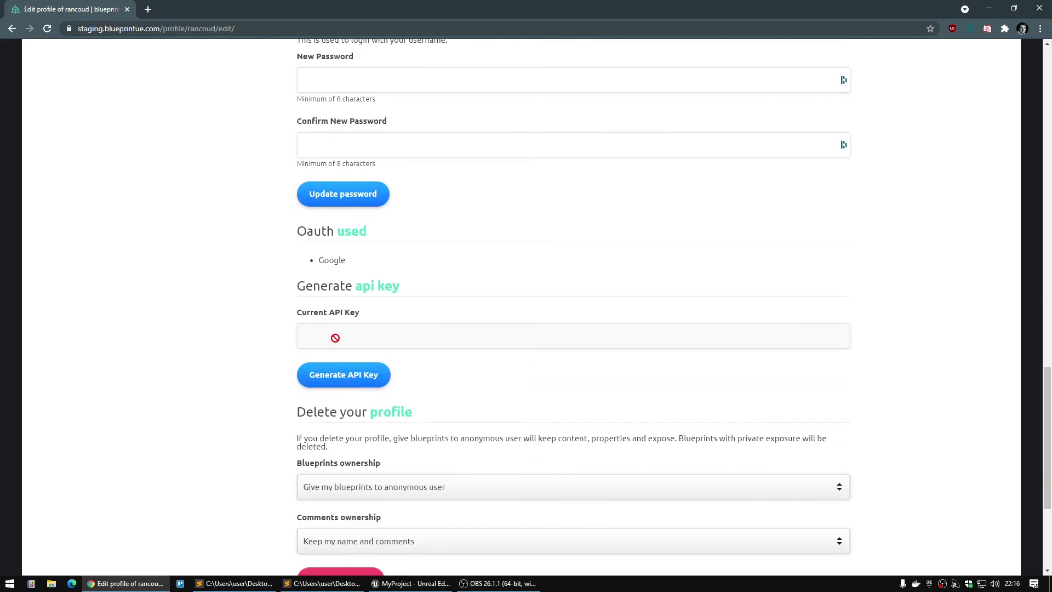
{"action": "scroll", "coordinate": [238, 331], "scroll_direction": "down", "scroll_amount": 2}
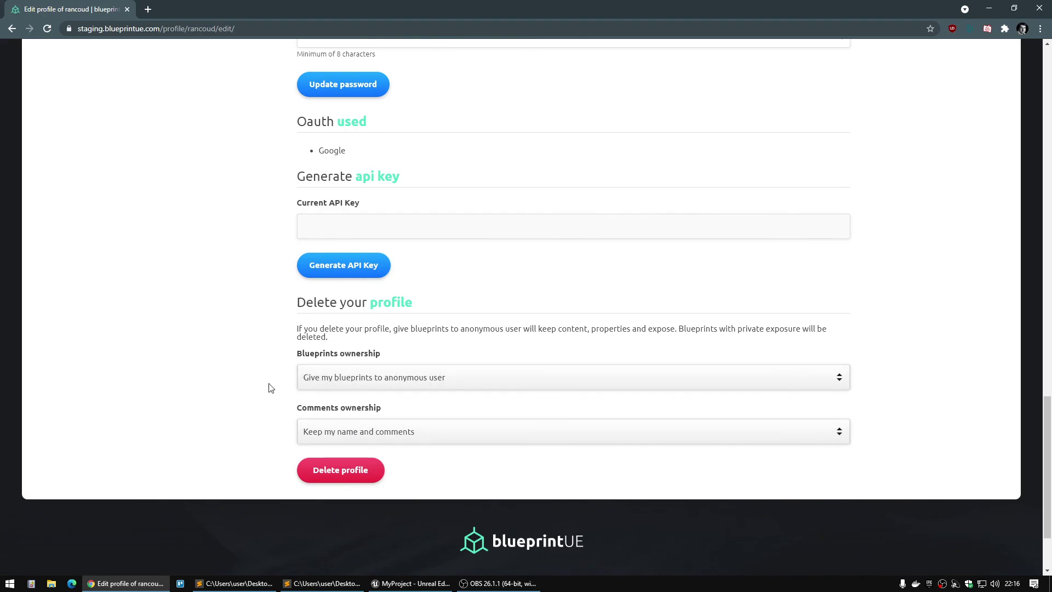
Delete the profile, giving its blueprints to the anonymous user and keeping name and comments.
{"action": "left_click", "coordinate": [339, 469]}
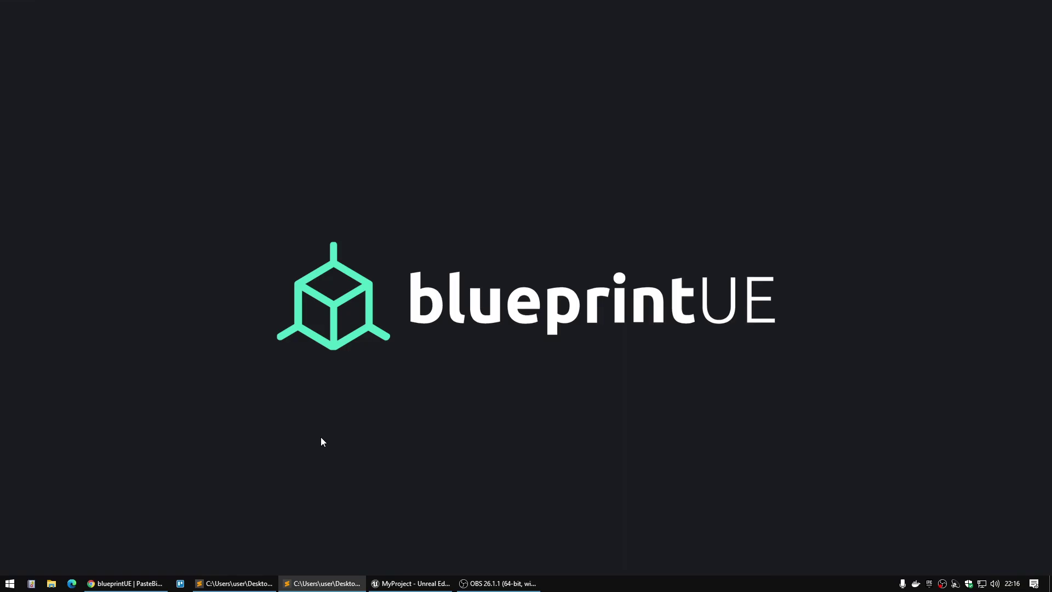